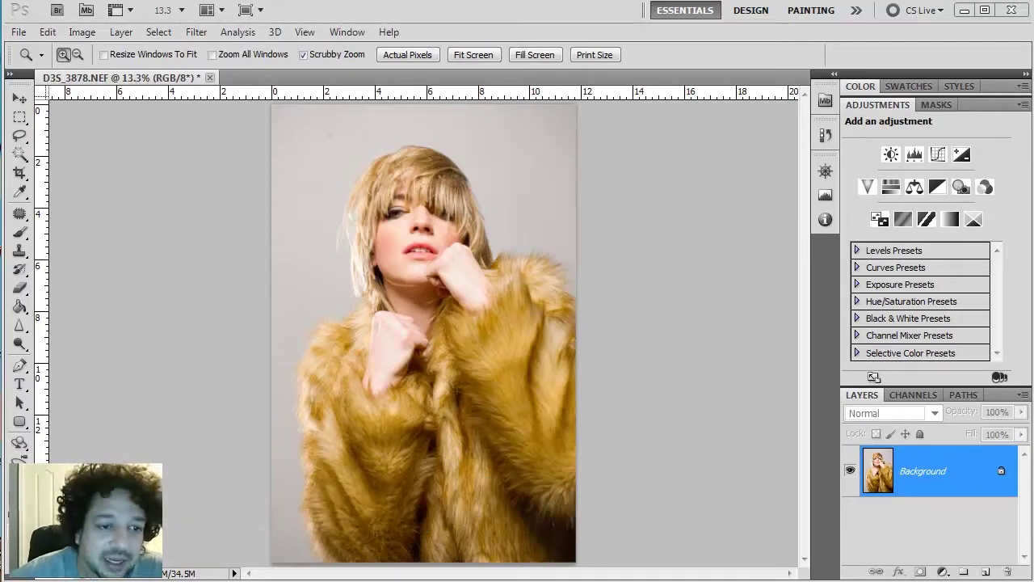
# Zoom in to inspect the eyes, nose, lips and fur collar, then fit the photo on screen.
pyautogui.moveTo(311, 356); pyautogui.dragTo(418, 418)
pyautogui.moveTo(435, 302); pyautogui.dragTo(416, 452)
pyautogui.moveTo(474, 293); pyautogui.dragTo(260, 362)
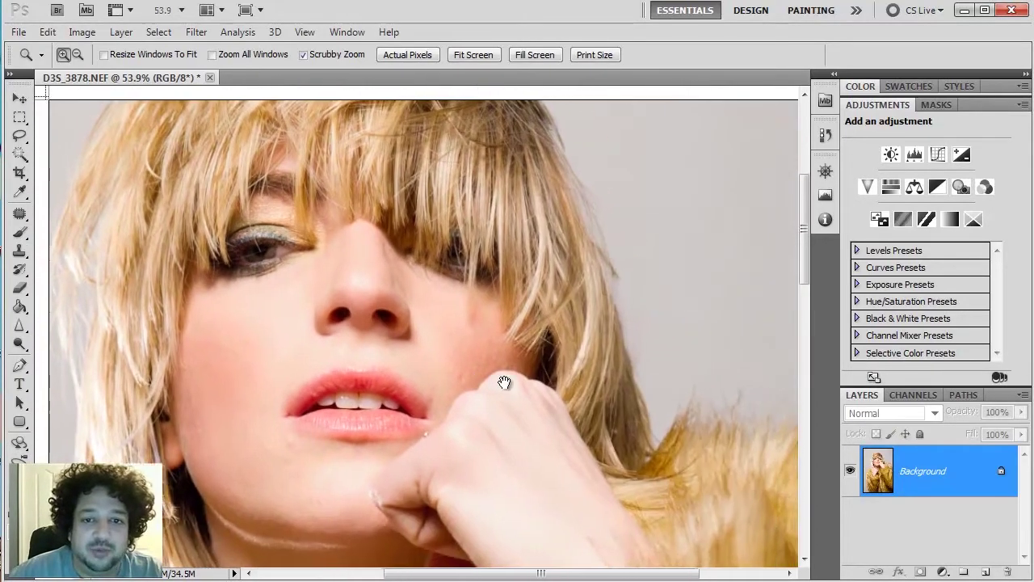
pyautogui.moveTo(504, 382); pyautogui.dragTo(380, 309)
pyautogui.moveTo(639, 358); pyautogui.dragTo(570, 342)
pyautogui.moveTo(663, 376); pyautogui.dragTo(558, 321)
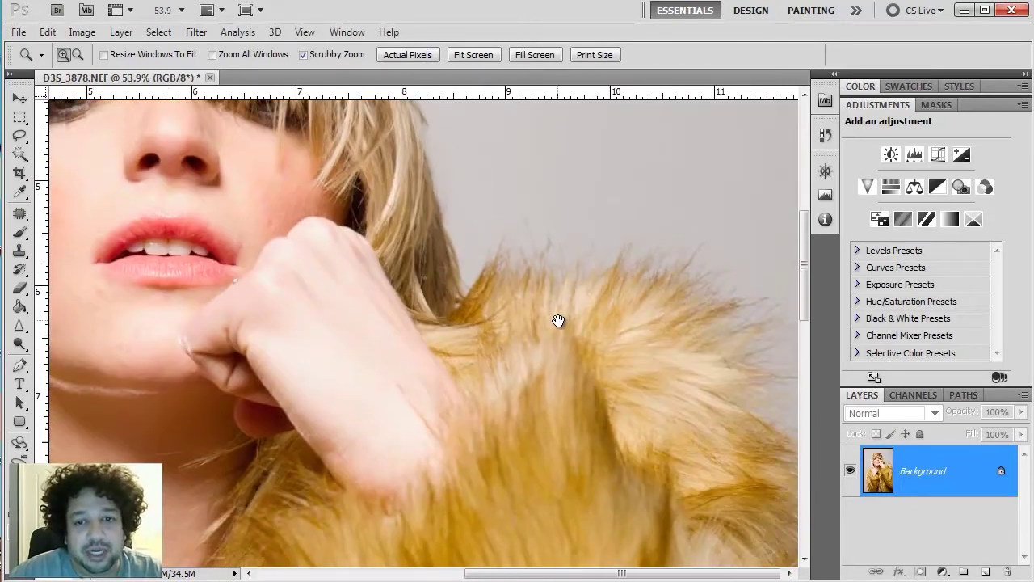
pyautogui.scroll(-3, 630, 339)
pyautogui.hotkey('ctrl', '0')
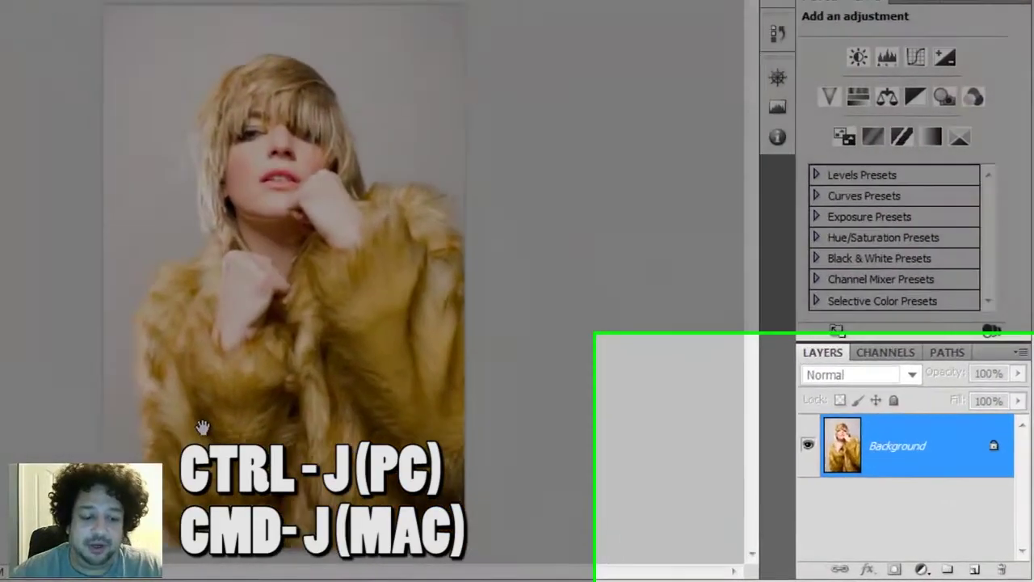
# Duplicate the photo into Layer 1 and add a Curves adjustment layer above it.
pyautogui.hotkey('ctrl', 'j')
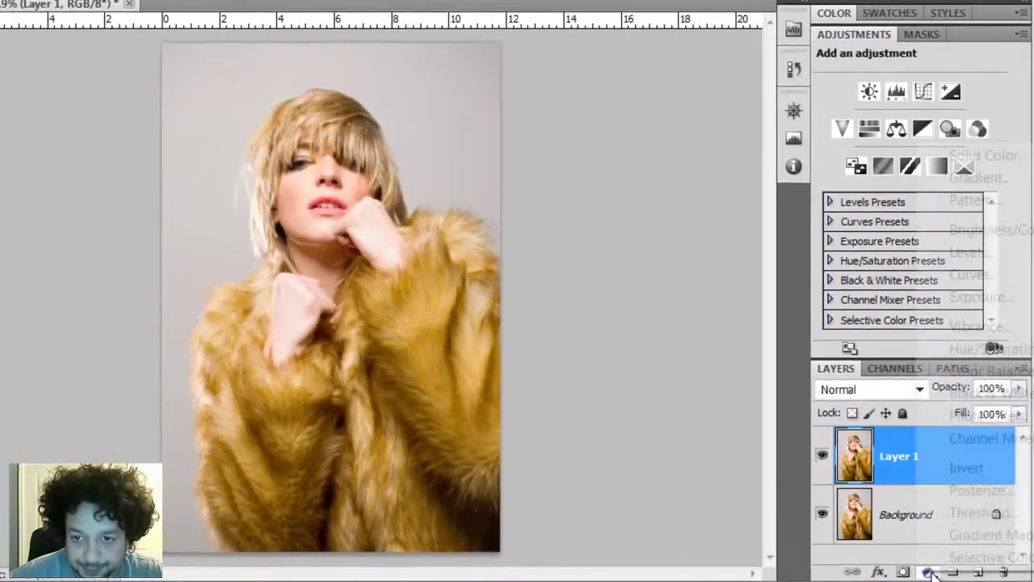
pyautogui.click(874, 565)
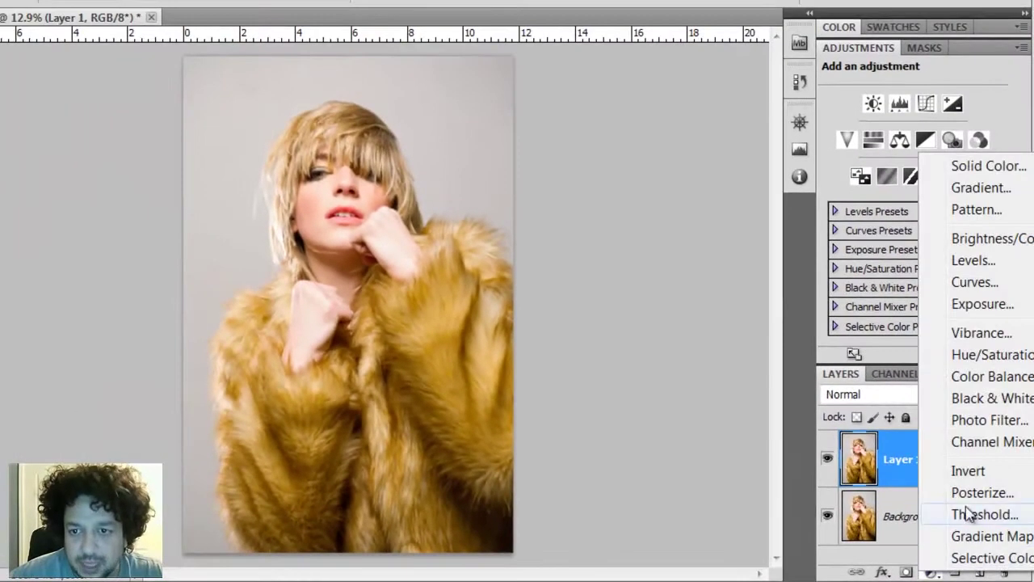
pyautogui.click(966, 283)
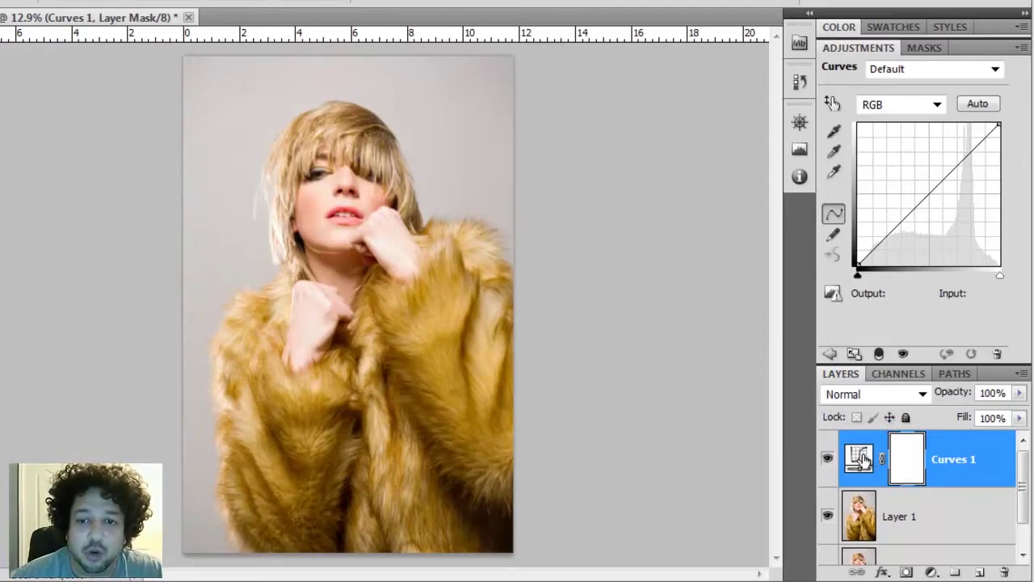
# Try darkening the RGB midtones, then show the Curves 1 mask settings.
pyautogui.moveTo(927, 195); pyautogui.dragTo(832, 212)
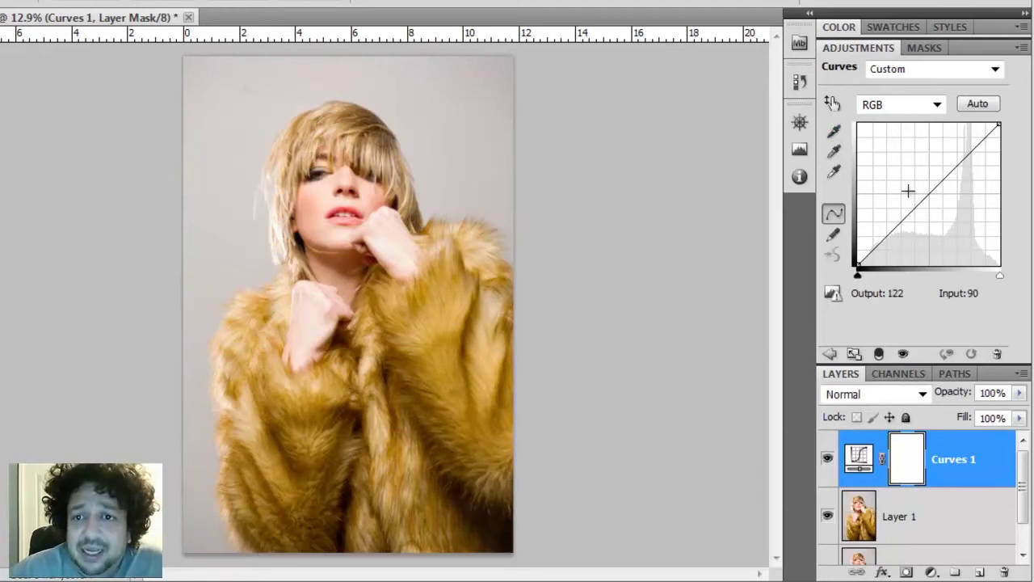
pyautogui.click(924, 50)
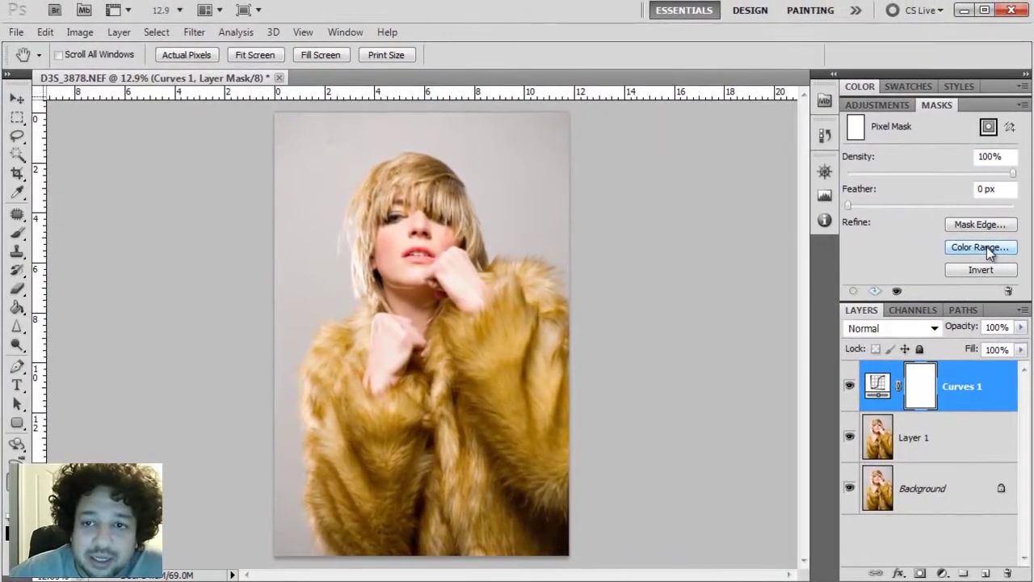
# Open Color Range for the Curves 1 mask, set Fuzziness to 0, and sample the backdrop beside the hair.
pyautogui.click(980, 248)
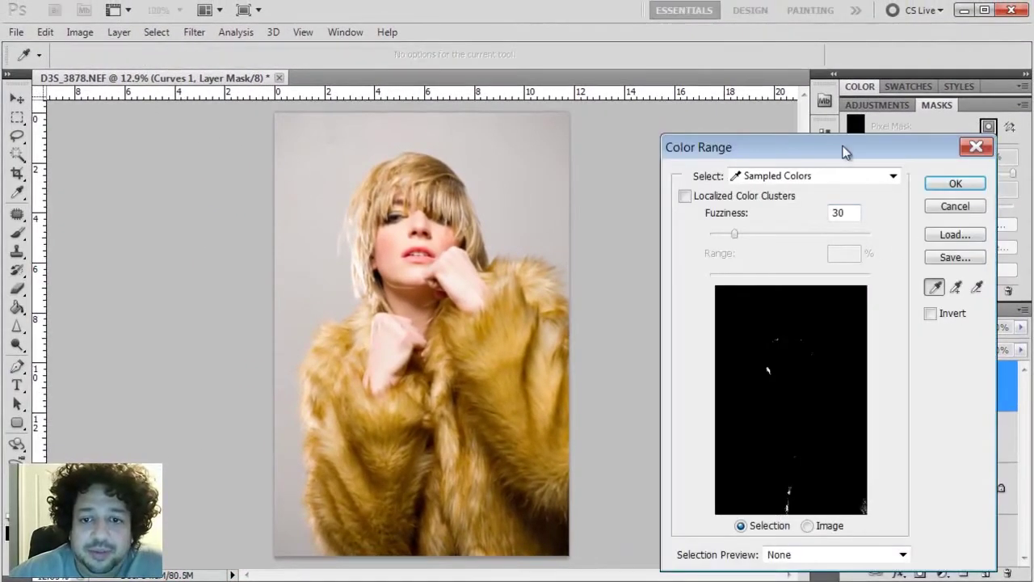
pyautogui.moveTo(845, 153); pyautogui.dragTo(792, 63)
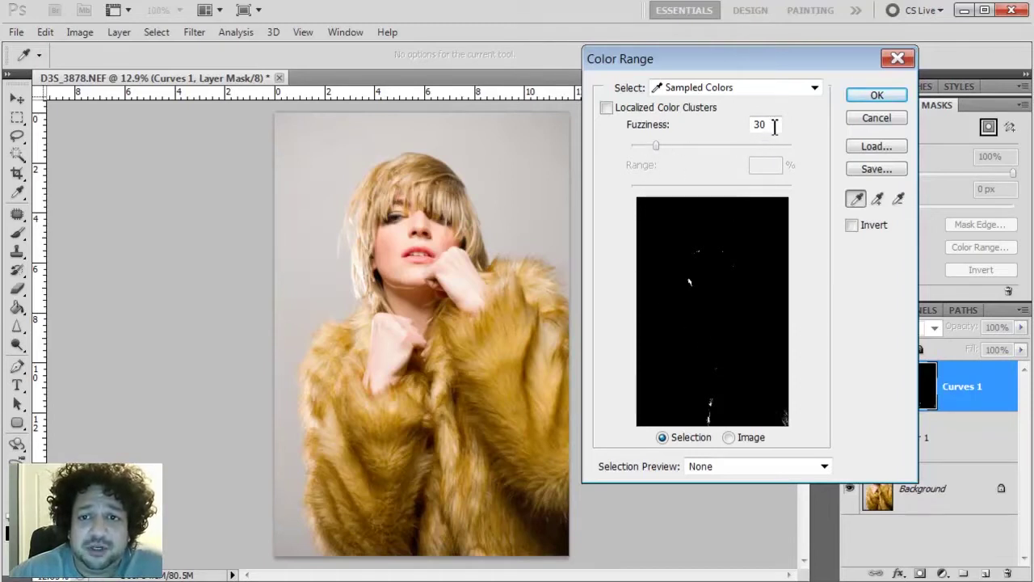
pyautogui.click(656, 146)
pyautogui.moveTo(655, 146); pyautogui.dragTo(631, 155)
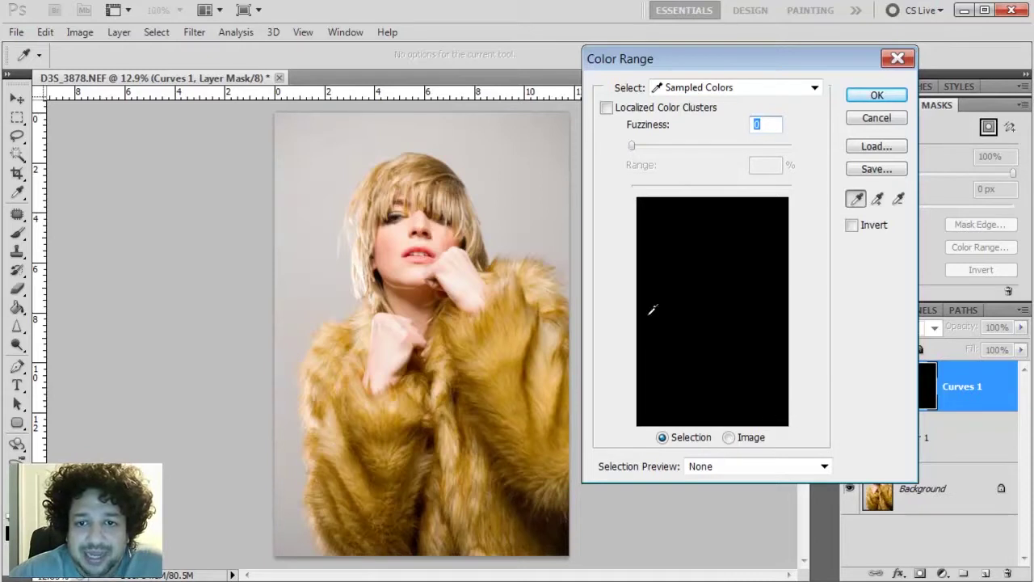
pyautogui.moveTo(796, 65); pyautogui.dragTo(771, 75)
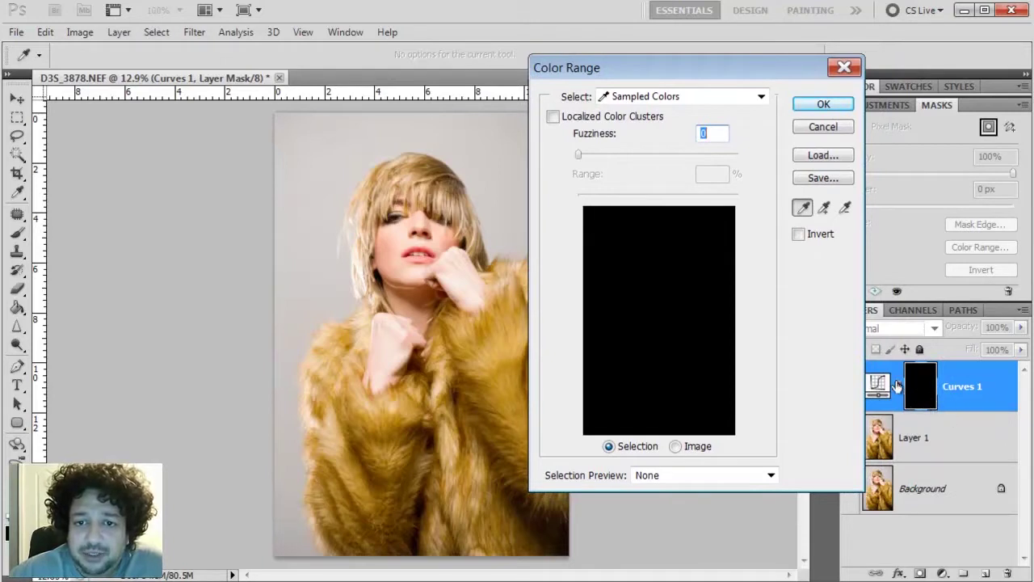
pyautogui.moveTo(638, 67); pyautogui.dragTo(709, 96)
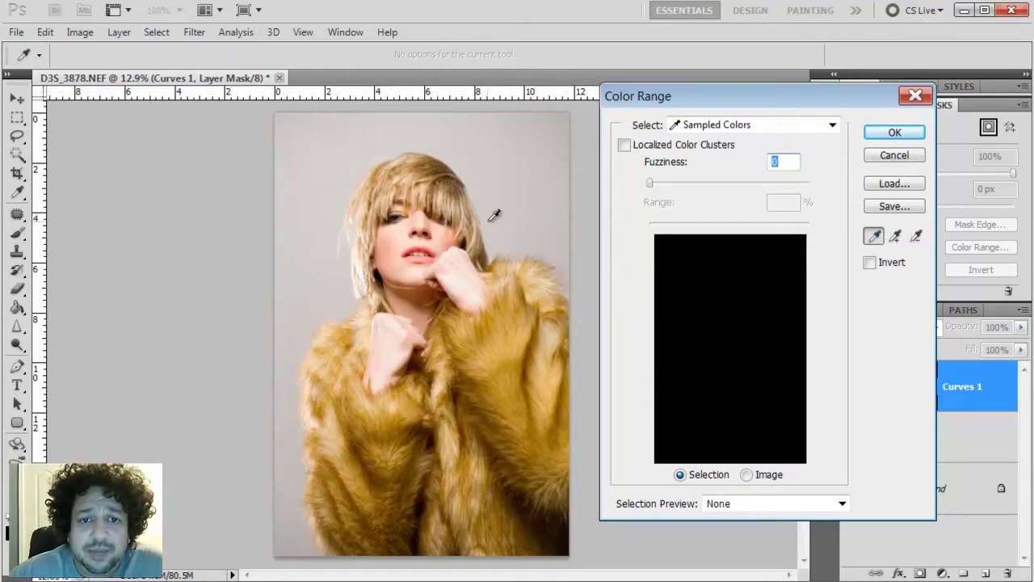
pyautogui.moveTo(509, 195); pyautogui.dragTo(333, 161)
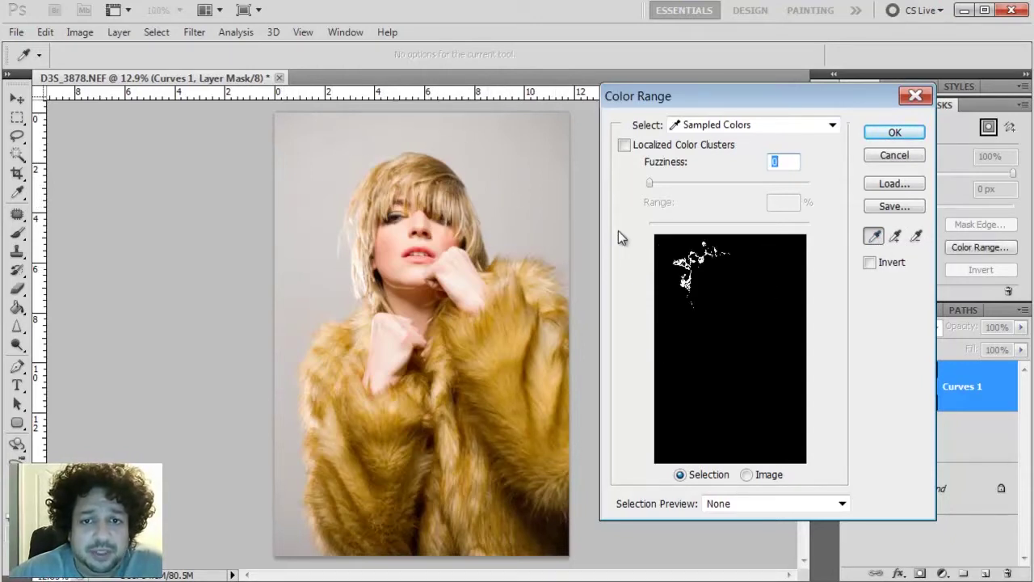
# Add the right, top-right and left grey backdrop areas to the sample, then raise Fuzziness.
pyautogui.click(895, 236)
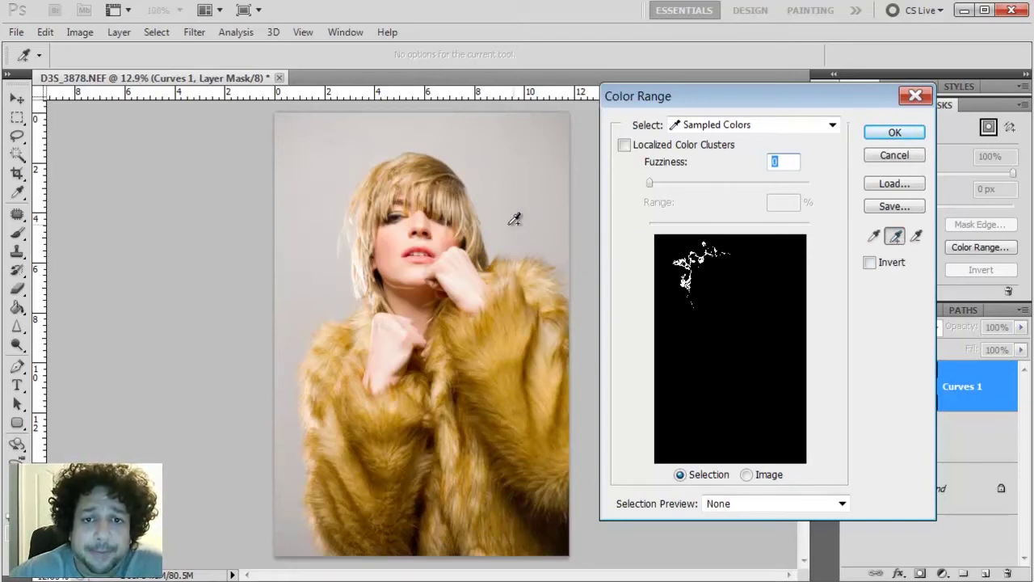
pyautogui.click(538, 210)
pyautogui.click(513, 136)
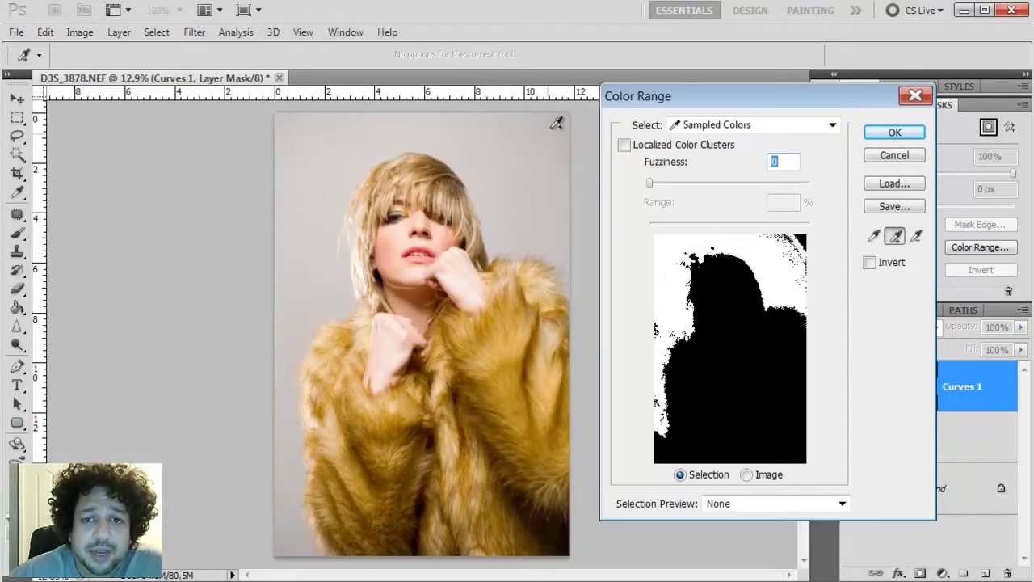
pyautogui.click(556, 126)
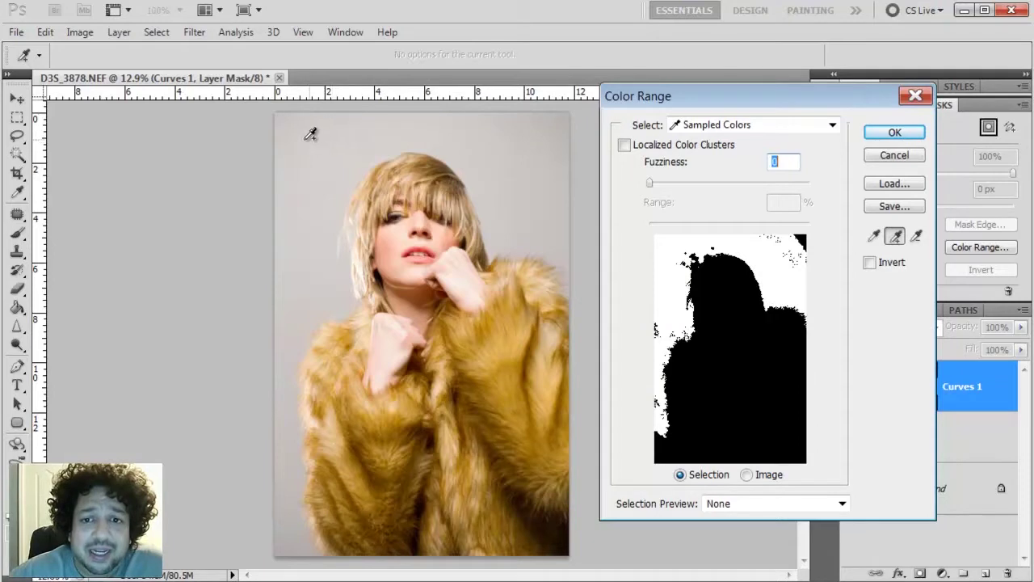
pyautogui.click(295, 380)
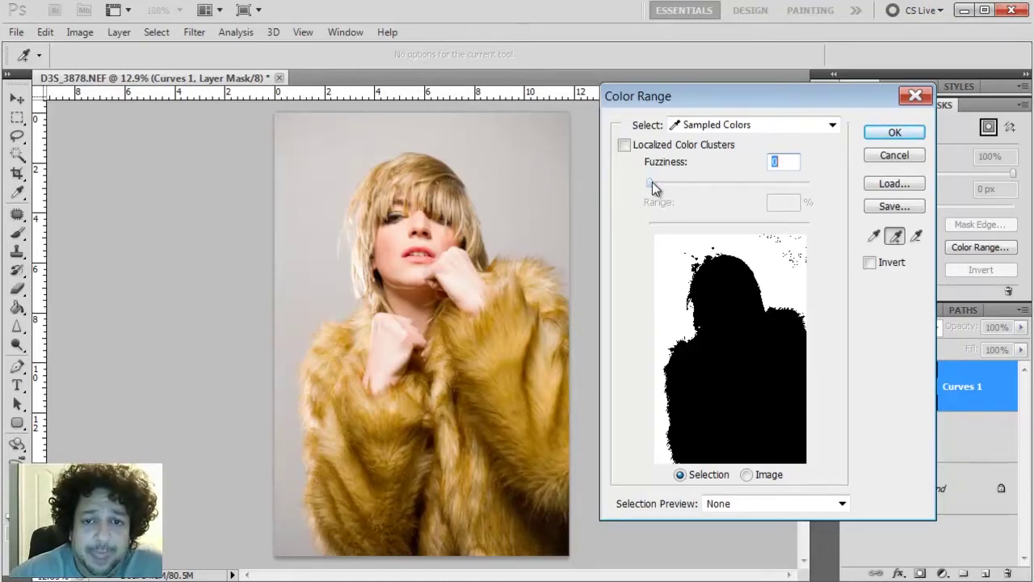
pyautogui.moveTo(652, 181); pyautogui.dragTo(666, 182)
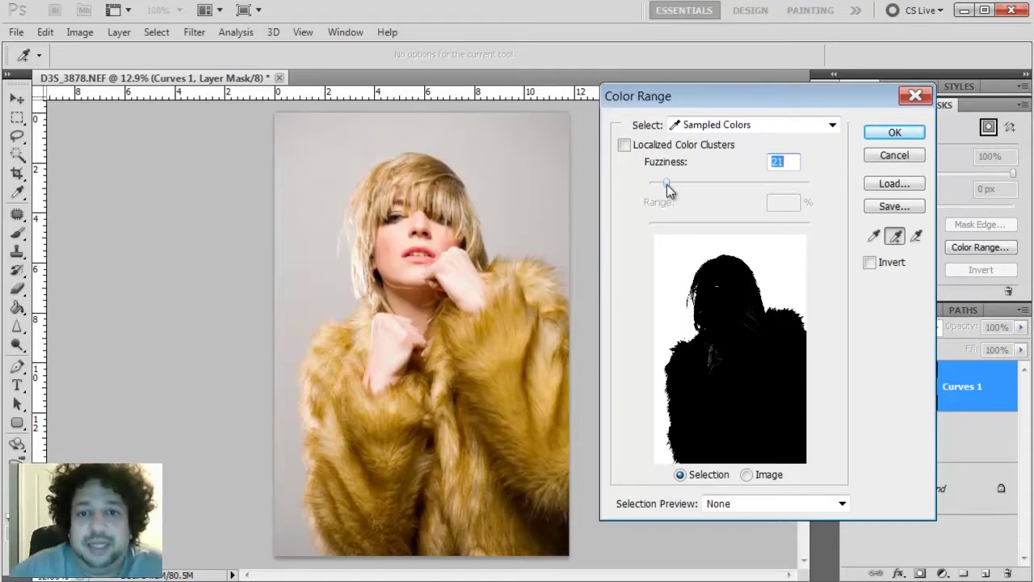
# Compare Fuzziness values, settle on 28, and accept the backdrop selection as the mask.
pyautogui.moveTo(668, 189); pyautogui.dragTo(678, 182)
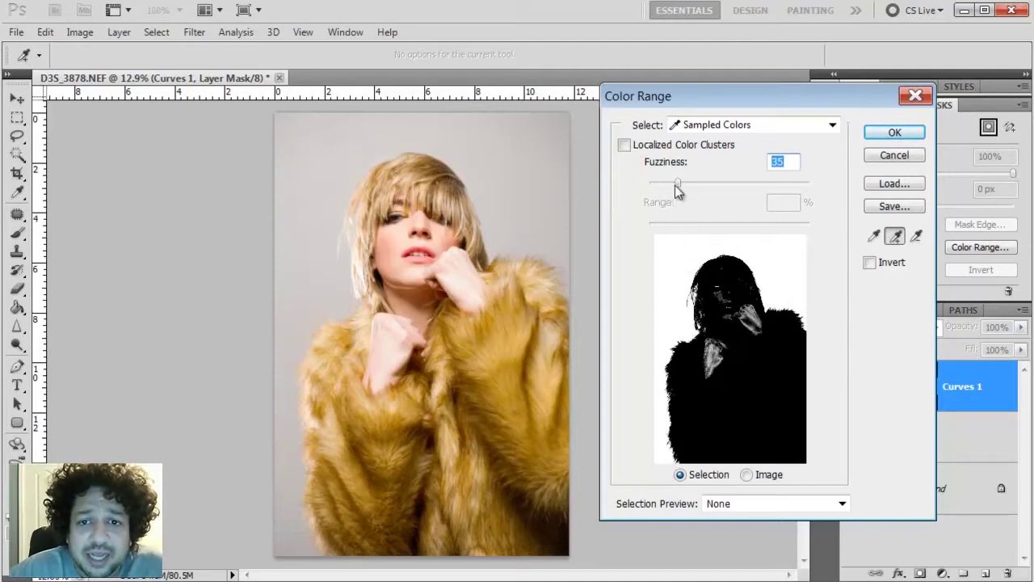
pyautogui.moveTo(678, 183); pyautogui.dragTo(650, 187)
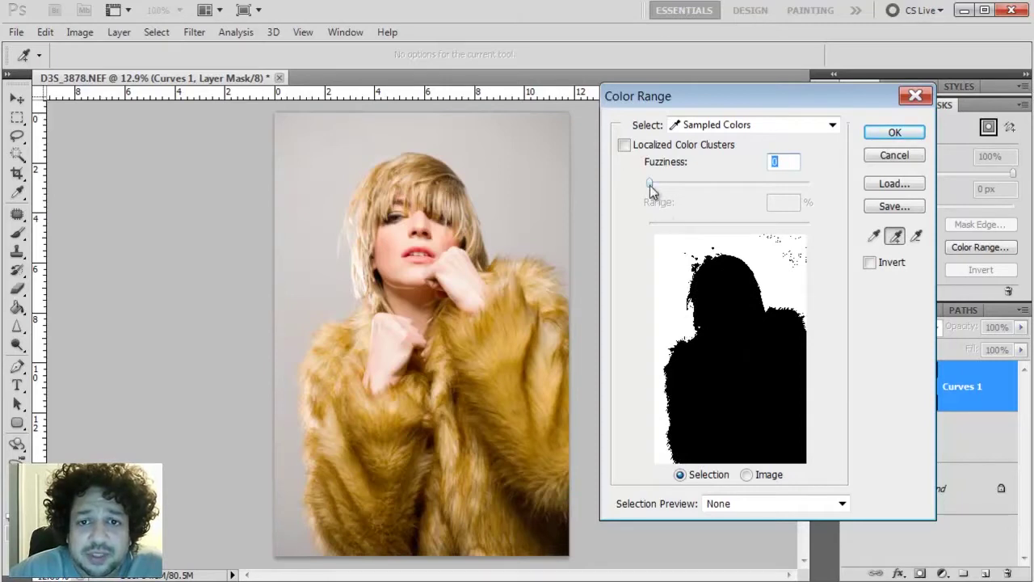
pyautogui.moveTo(649, 185); pyautogui.dragTo(678, 188)
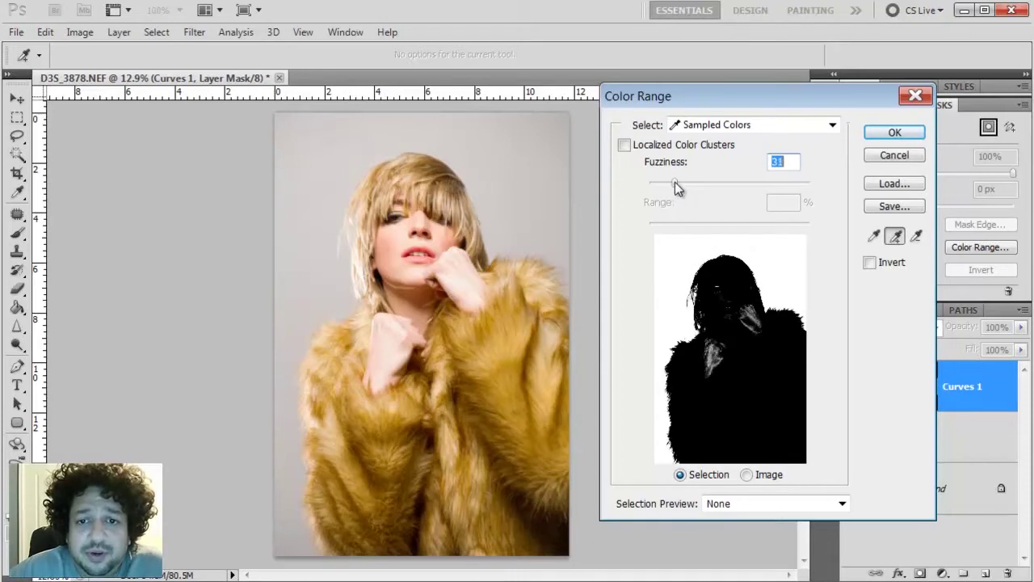
pyautogui.moveTo(674, 182); pyautogui.dragTo(672, 182)
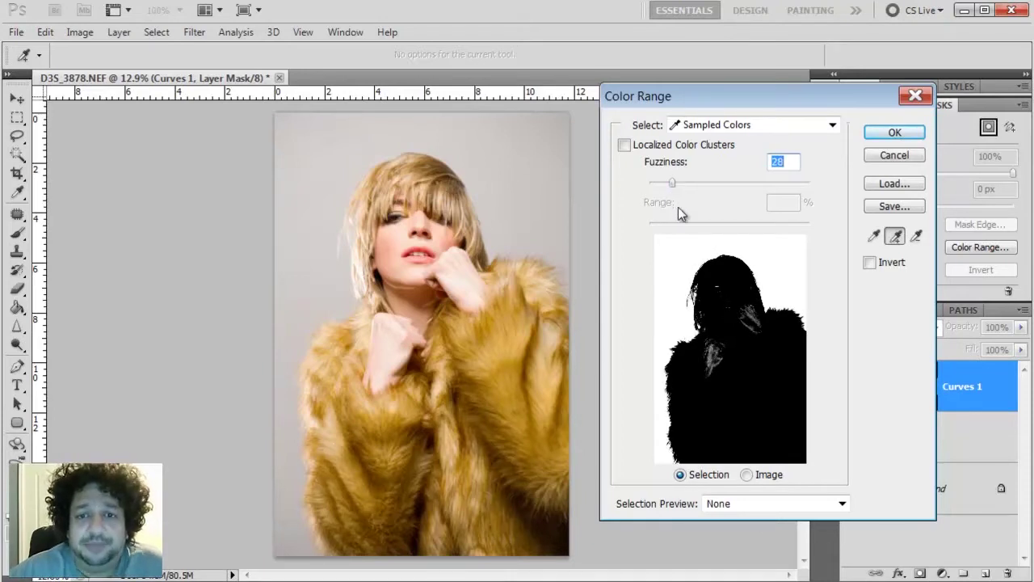
pyautogui.click(892, 133)
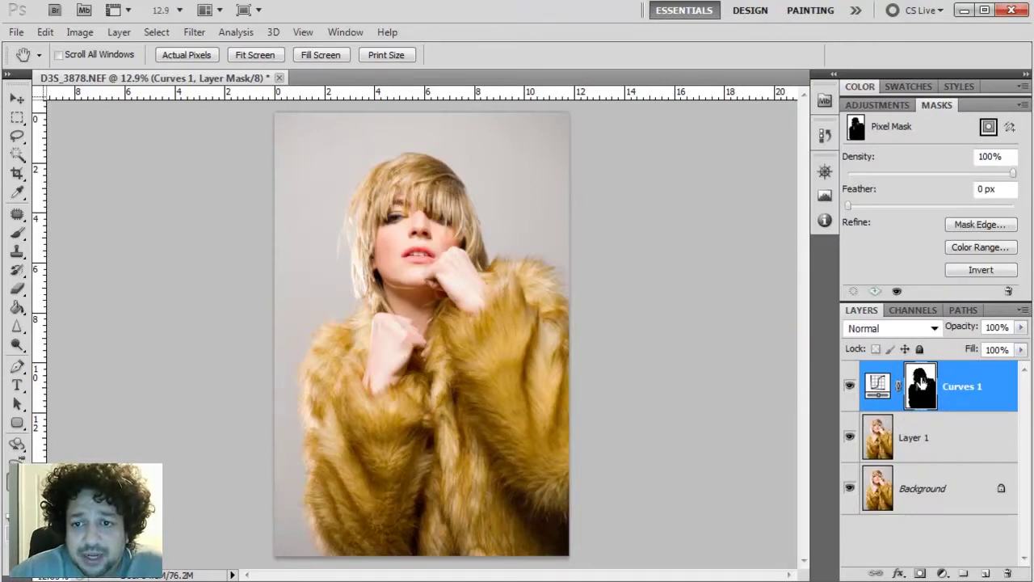
# Return to the Curves settings, adjust the curve point, and view the Curves 1 mask alone.
pyautogui.click(880, 102)
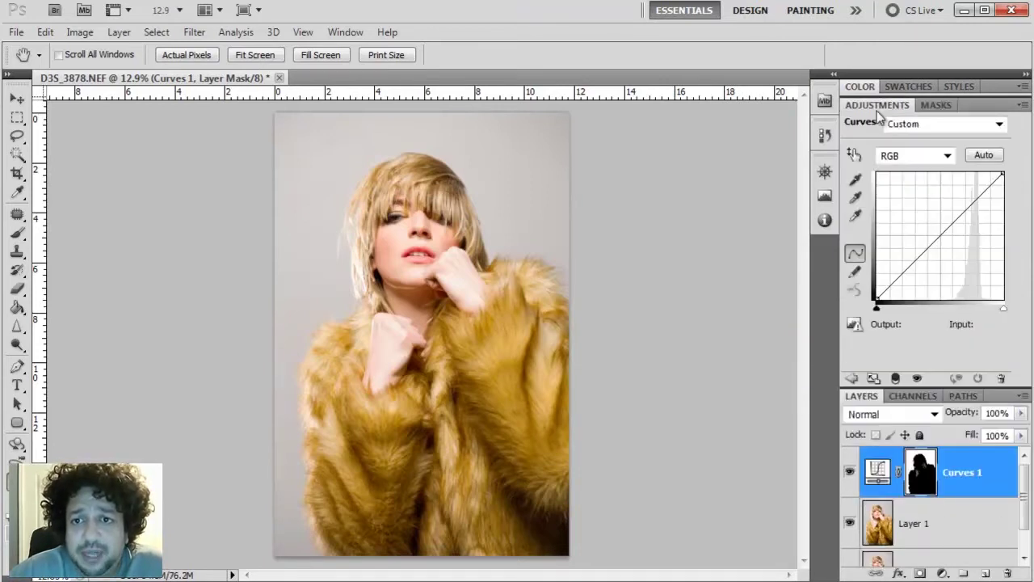
pyautogui.moveTo(938, 243); pyautogui.dragTo(804, 273)
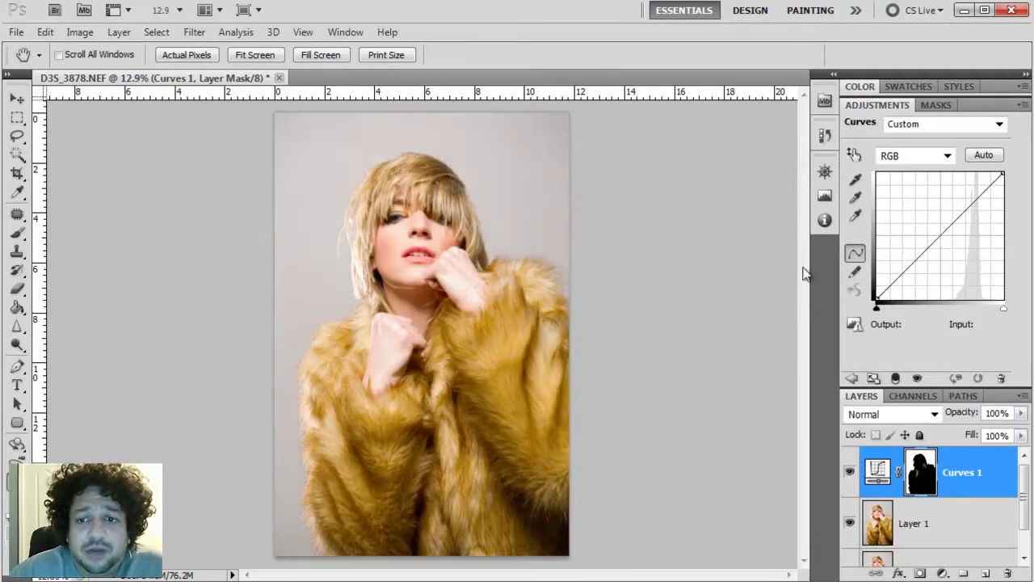
pyautogui.keyDown('alt'); pyautogui.click(921, 472); pyautogui.keyUp('alt')
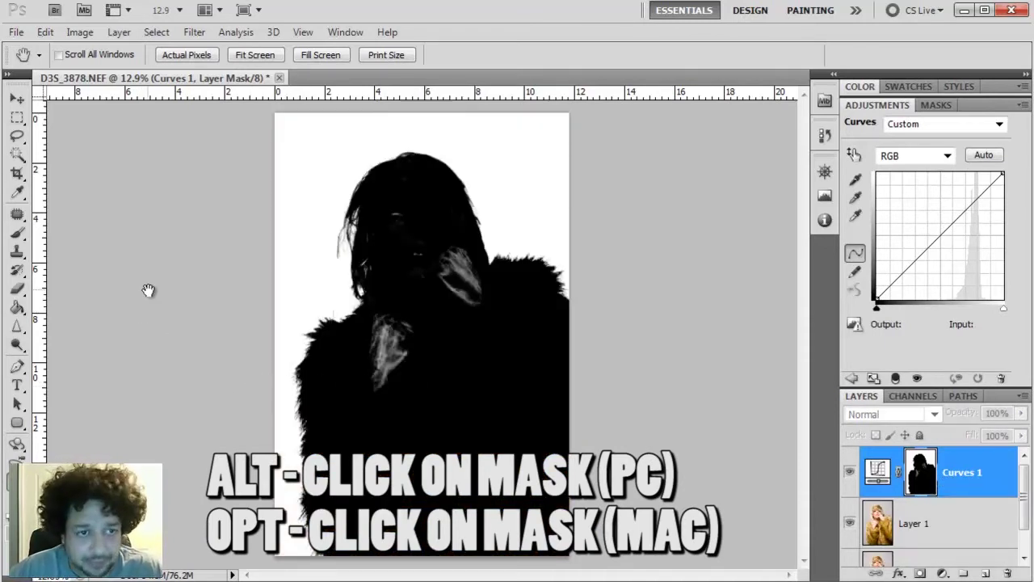
# With the Brush, paint the pale hand areas solid black on the Curves 1 mask.
pyautogui.press('b')
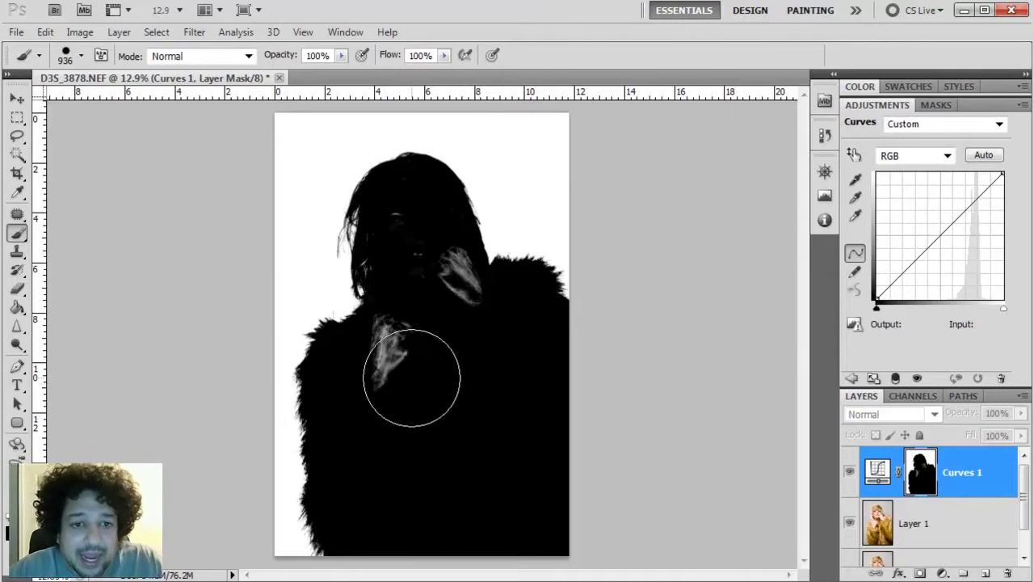
pyautogui.moveTo(413, 376)
pyautogui.mouseDown()
pyautogui.moveTo(397, 374)
pyautogui.moveTo(397, 351)
pyautogui.moveTo(429, 312)
pyautogui.moveTo(411, 302)
pyautogui.moveTo(416, 202)
pyautogui.moveTo(420, 266)
pyautogui.moveTo(450, 307)
pyautogui.mouseUp()
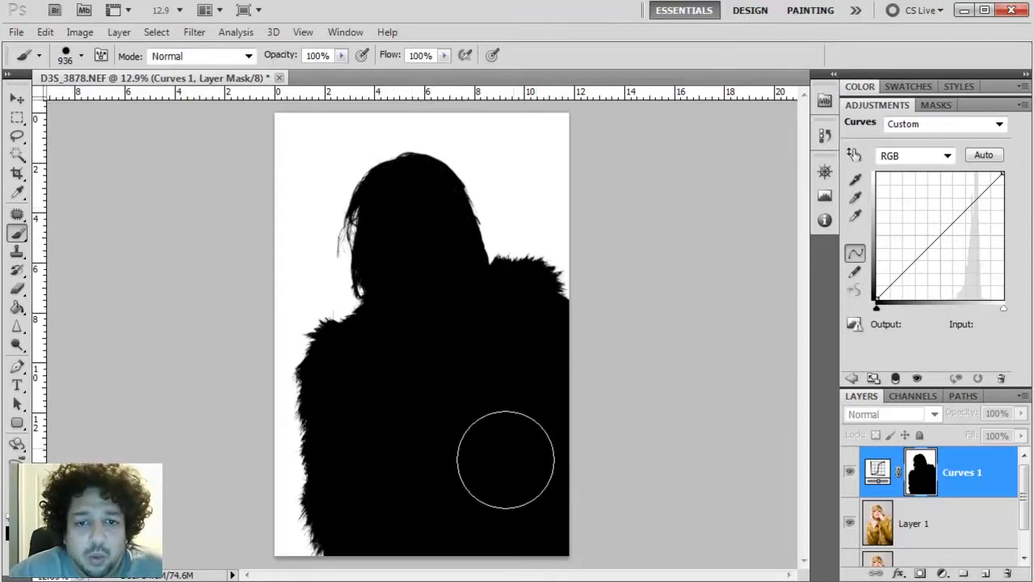
# Return to the full-colour portrait and set the Eyedropper Sample Size to 5 by 5 Average.
pyautogui.click(877, 472)
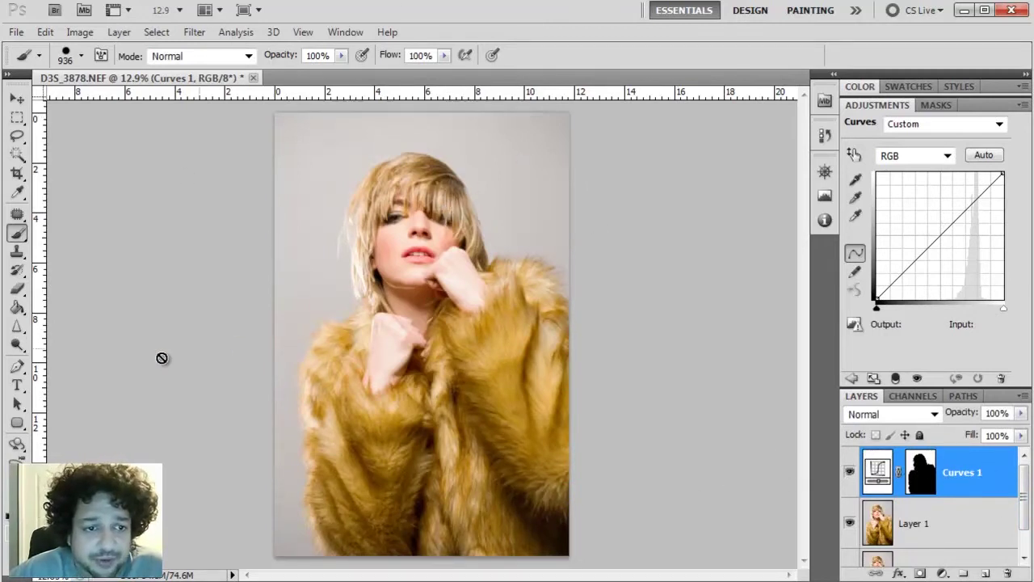
pyautogui.click(17, 192)
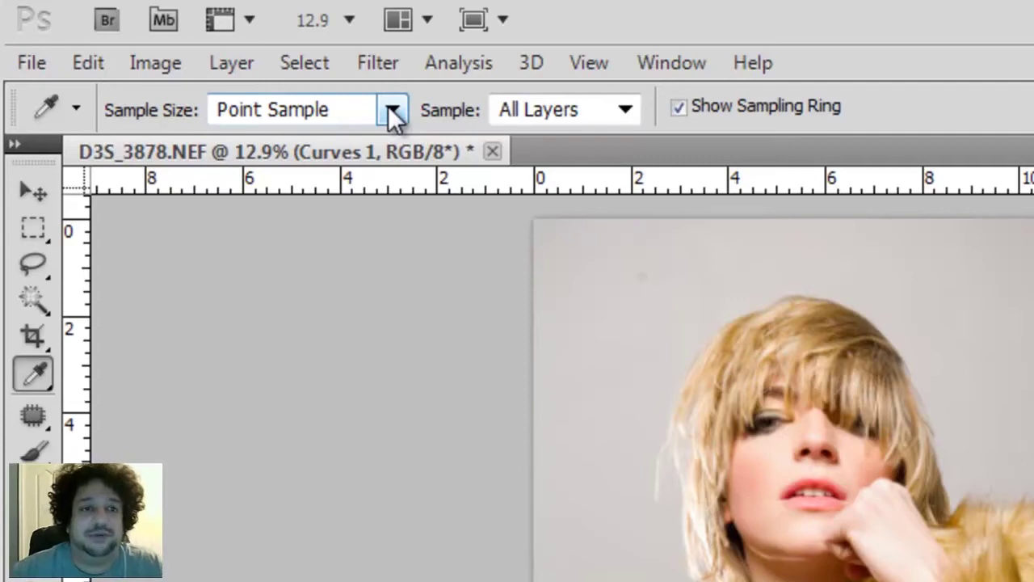
pyautogui.click(391, 110)
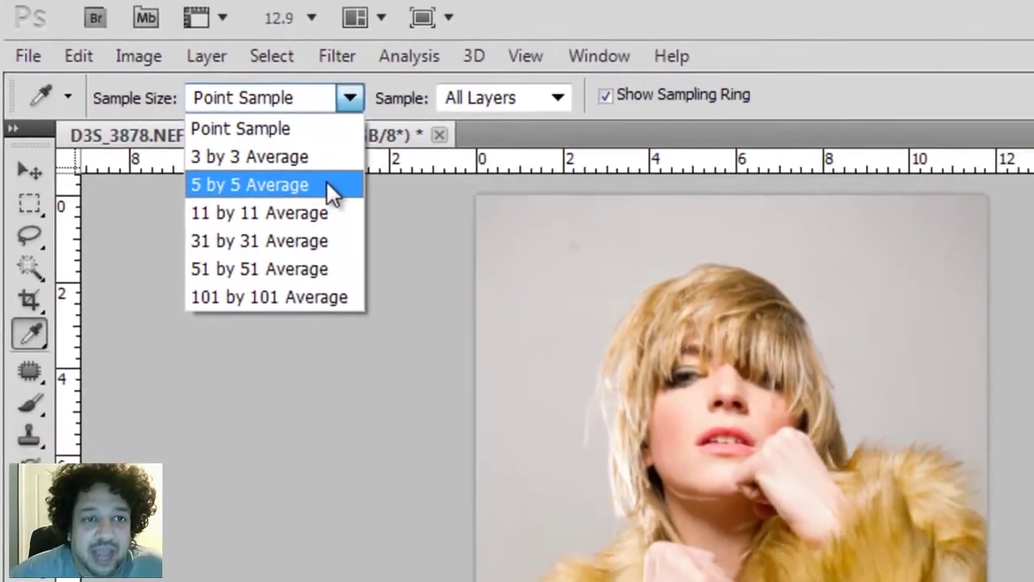
pyautogui.click(366, 205)
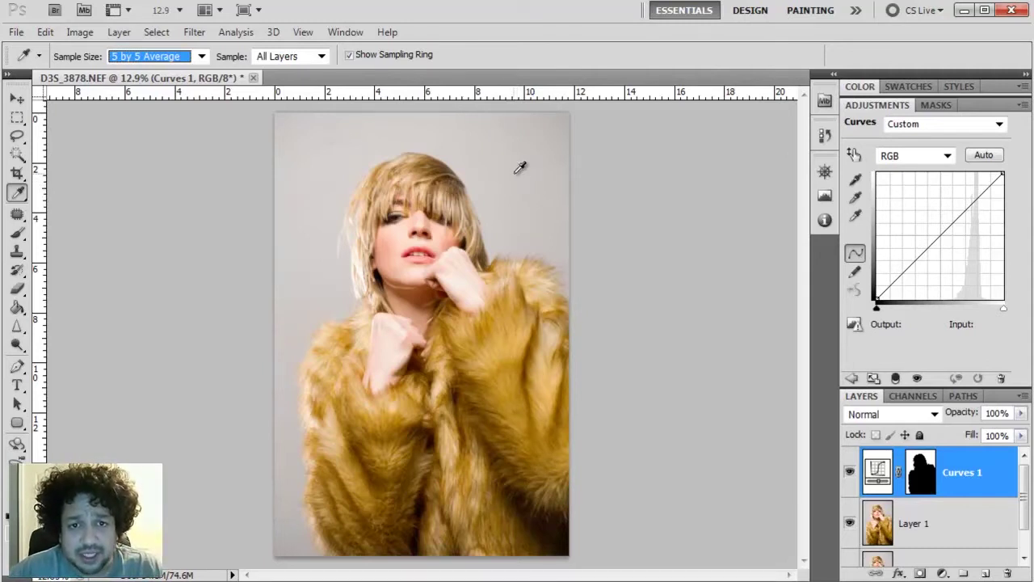
# Place colour sampler #1 on the grey backdrop, reading R 195, G 192, B 191.
pyautogui.keyDown('shift'); pyautogui.click(514, 172); pyautogui.keyUp('shift')
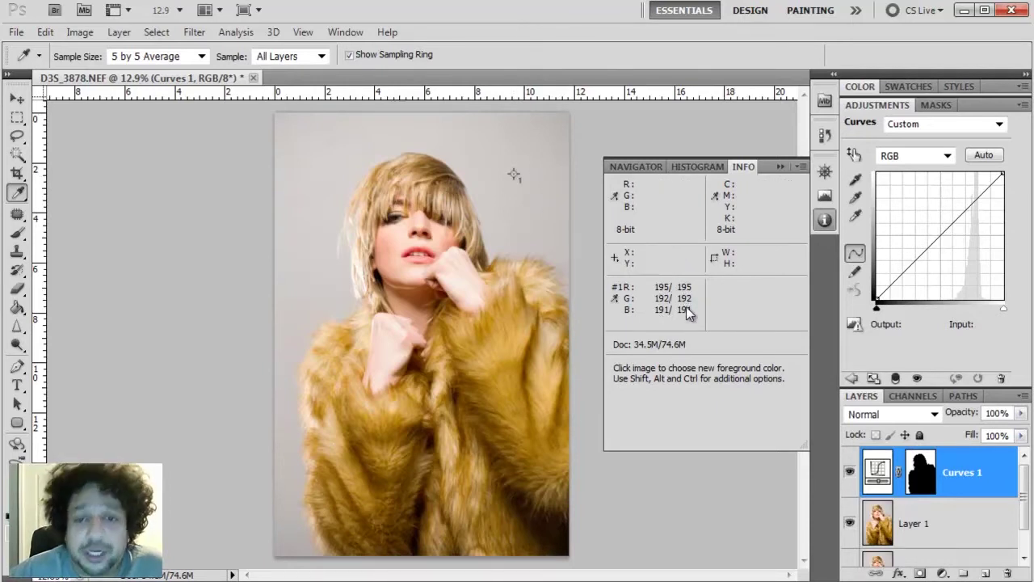
pyautogui.moveTo(921, 238)
pyautogui.mouseDown()
pyautogui.moveTo(935, 231)
pyautogui.moveTo(919, 216)
pyautogui.moveTo(946, 258)
pyautogui.moveTo(910, 215)
pyautogui.moveTo(942, 259)
pyautogui.moveTo(918, 227)
pyautogui.mouseUp()
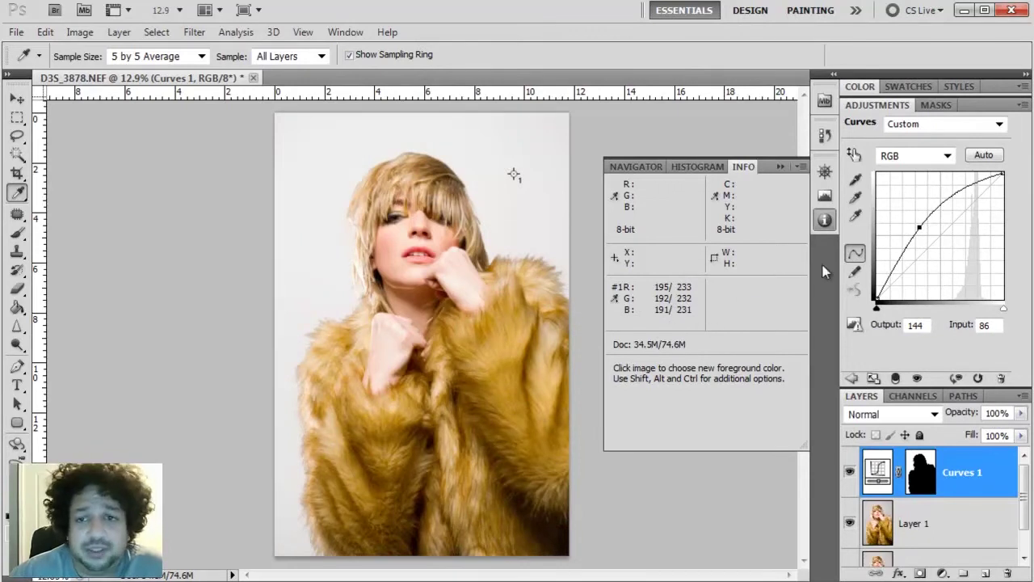
pyautogui.moveTo(919, 228); pyautogui.dragTo(855, 253)
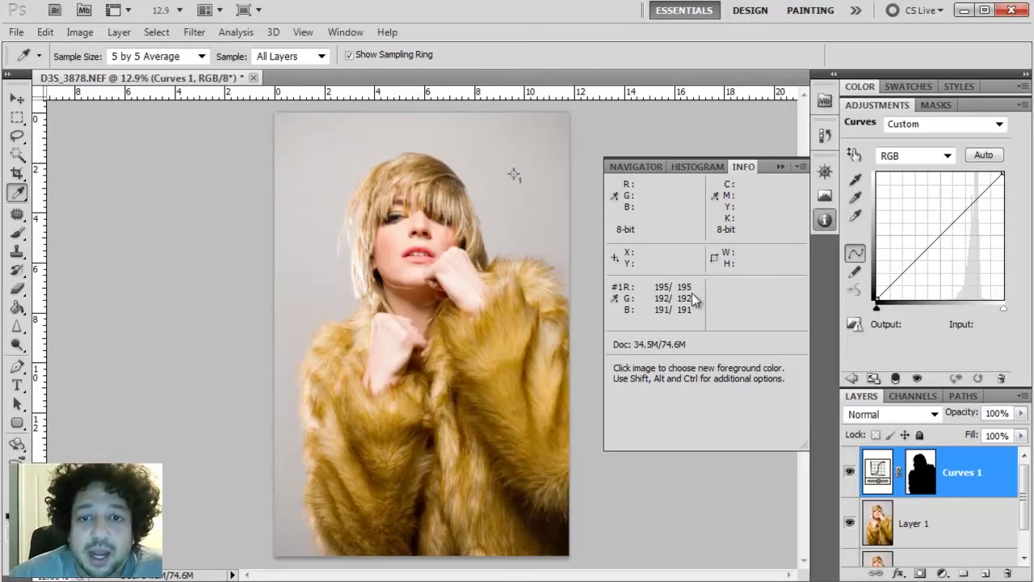
pyautogui.click(916, 158)
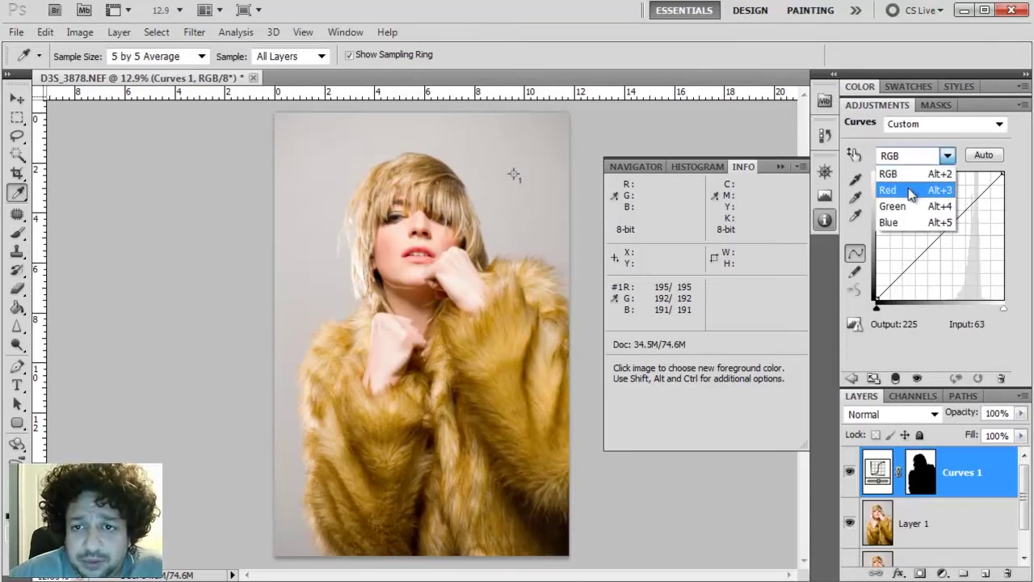
# On the Curves Red channel, pull the backdrop tone down from 196 to 193 directly on the image.
pyautogui.click(911, 191)
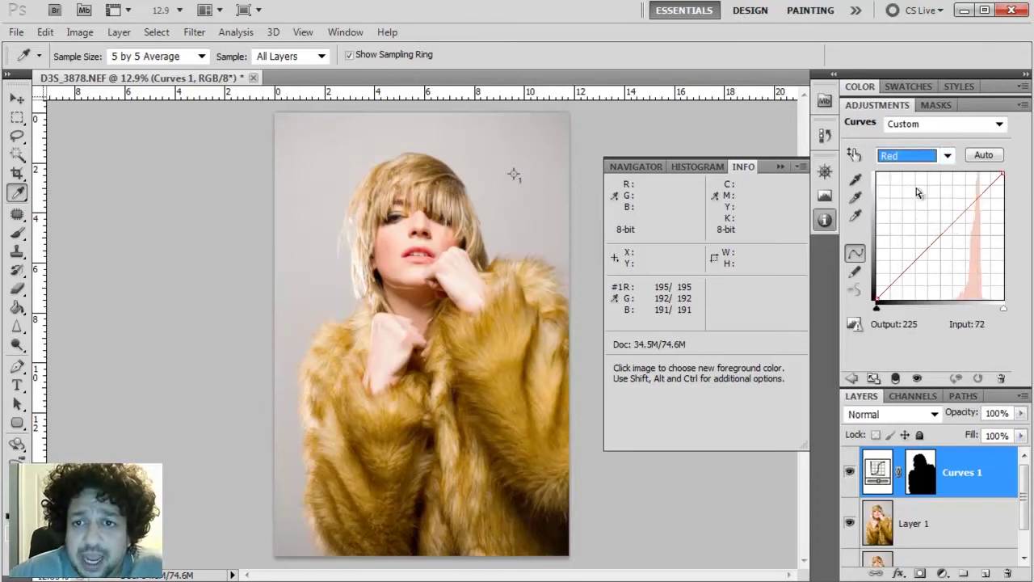
pyautogui.click(853, 156)
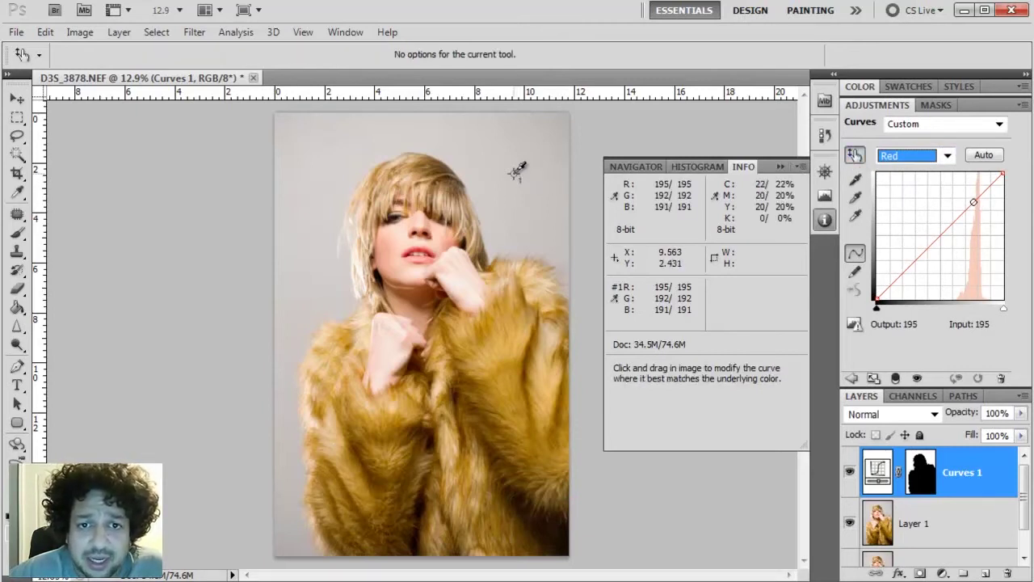
pyautogui.click(517, 173)
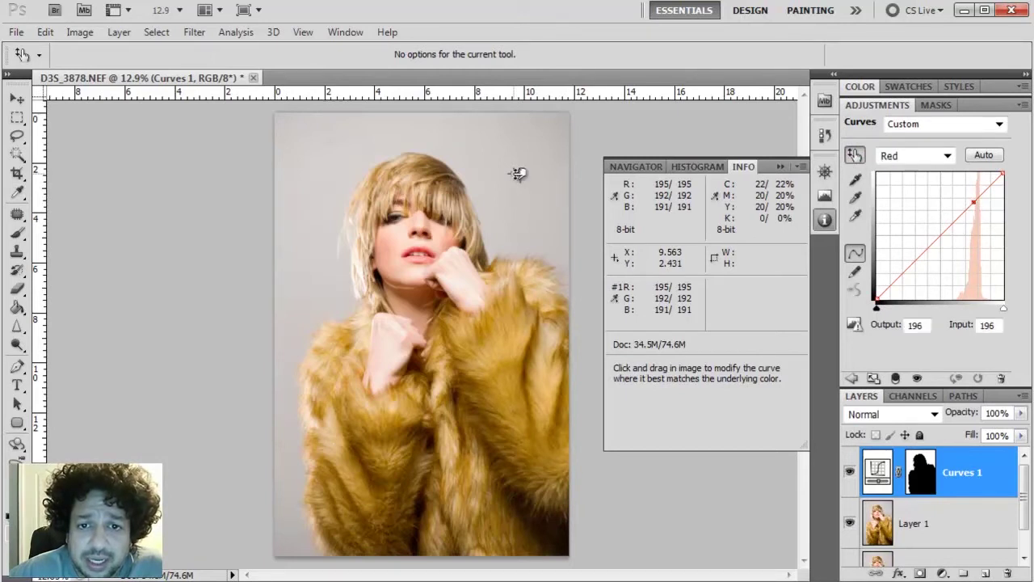
pyautogui.moveTo(518, 173); pyautogui.dragTo(517, 175)
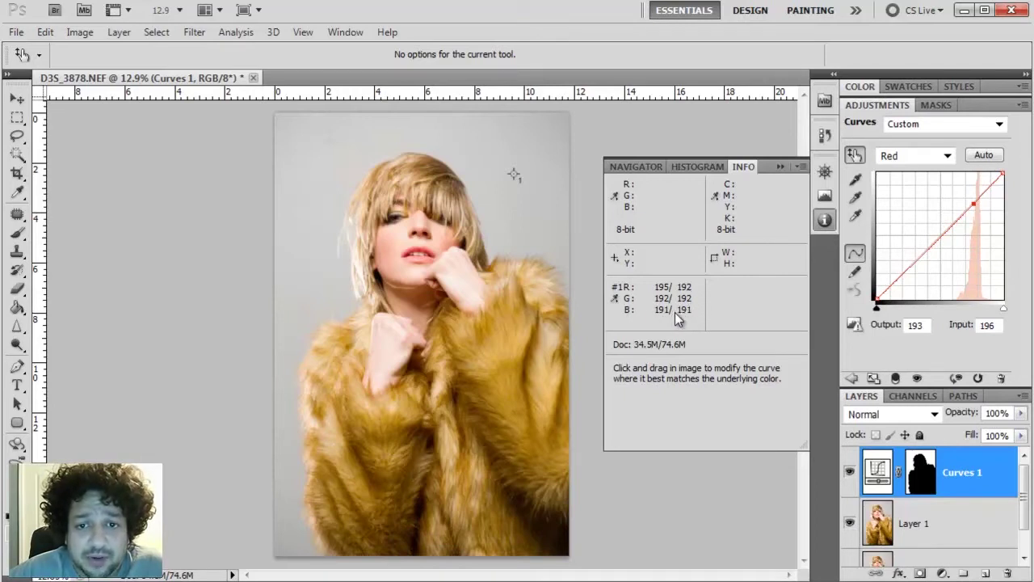
# Switch Curves 1 to the Blue channel and add a point at the backdrop's tone.
pyautogui.click(946, 156)
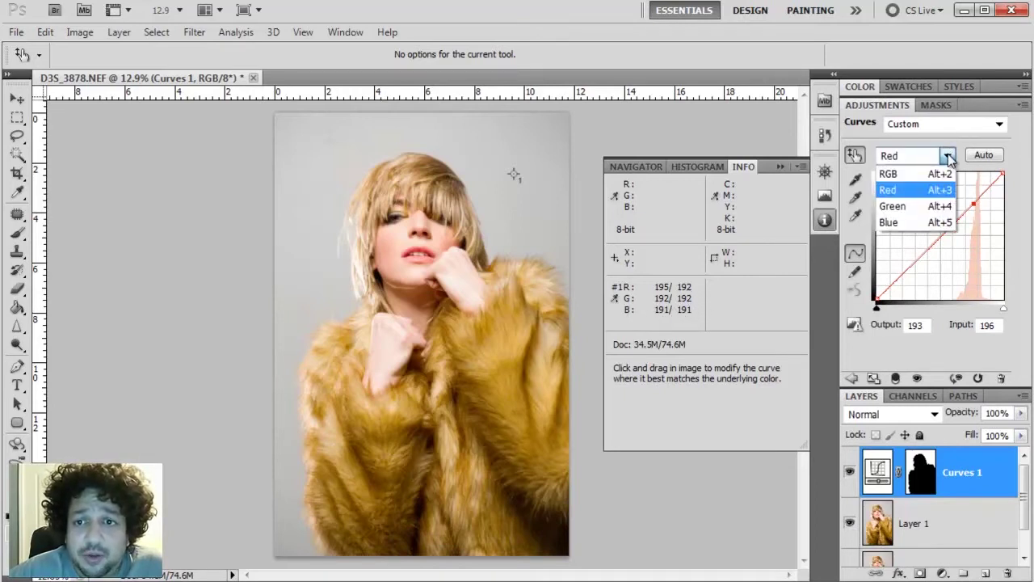
pyautogui.click(917, 218)
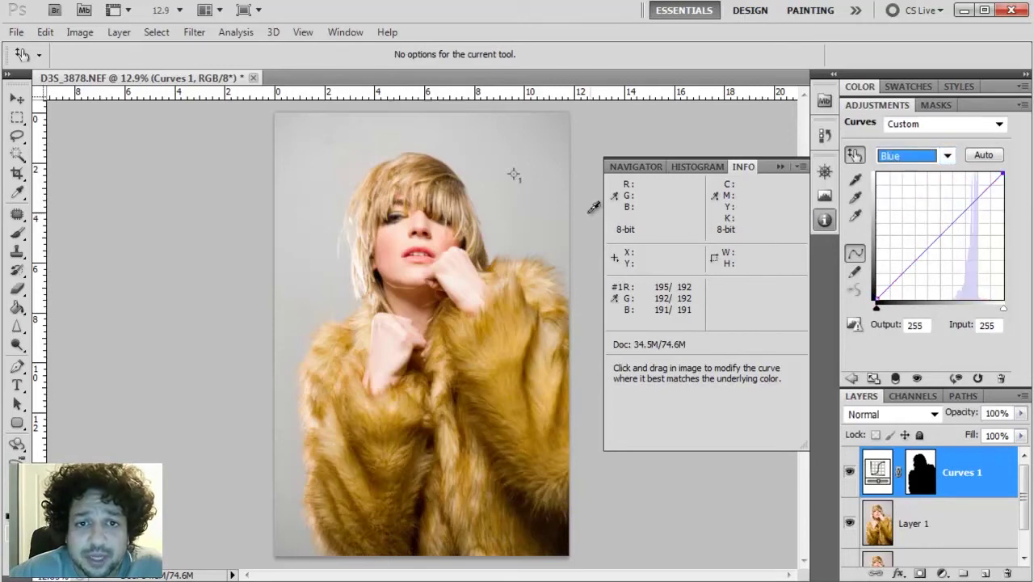
pyautogui.click(518, 168)
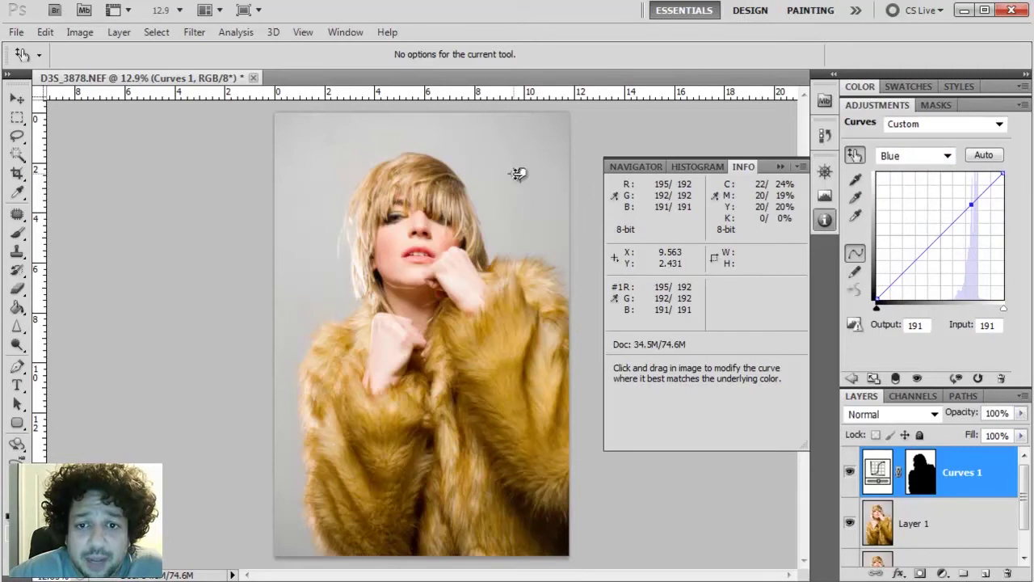
pyautogui.moveTo(518, 173); pyautogui.dragTo(515, 168)
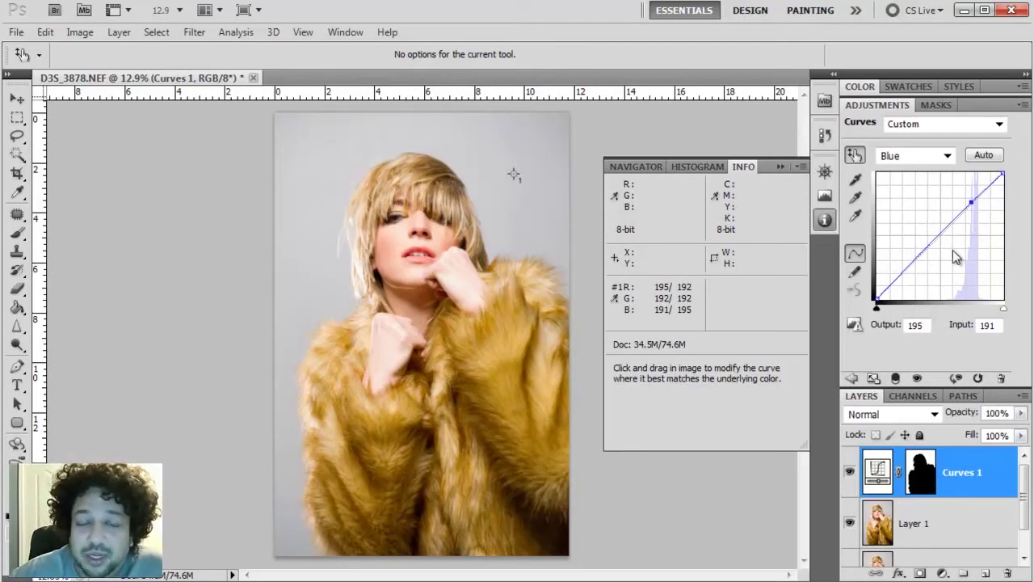
# Nudge the Blue point to Output 192 and place a colour sampler on the left backdrop.
pyautogui.press('Down')
pyautogui.press('Down')
pyautogui.press('Down')
pyautogui.press('Down')
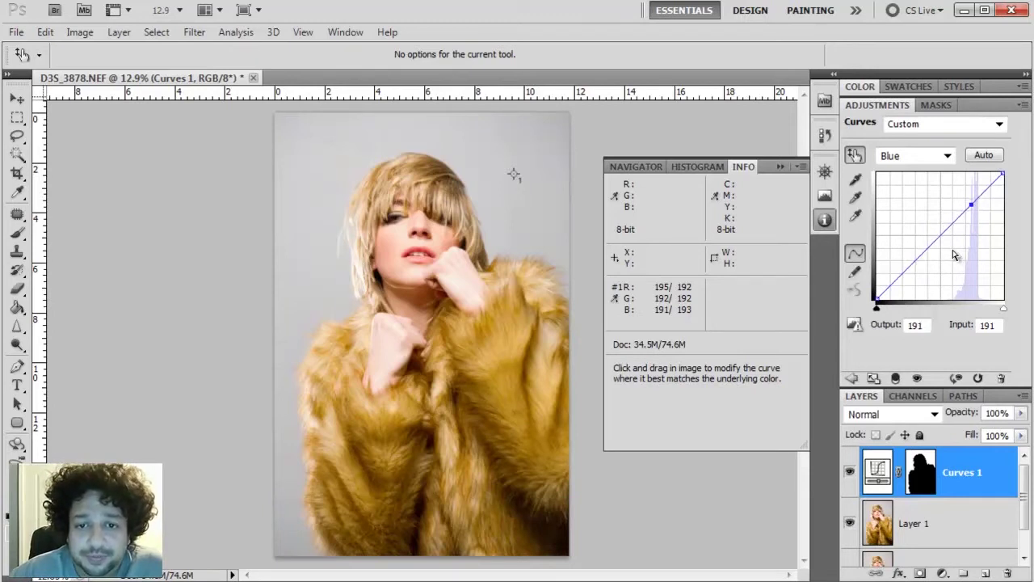
pyautogui.press('Up')
pyautogui.press('Up')
pyautogui.press('Up')
pyautogui.press('Up')
pyautogui.press('Down')
pyautogui.press('Down')
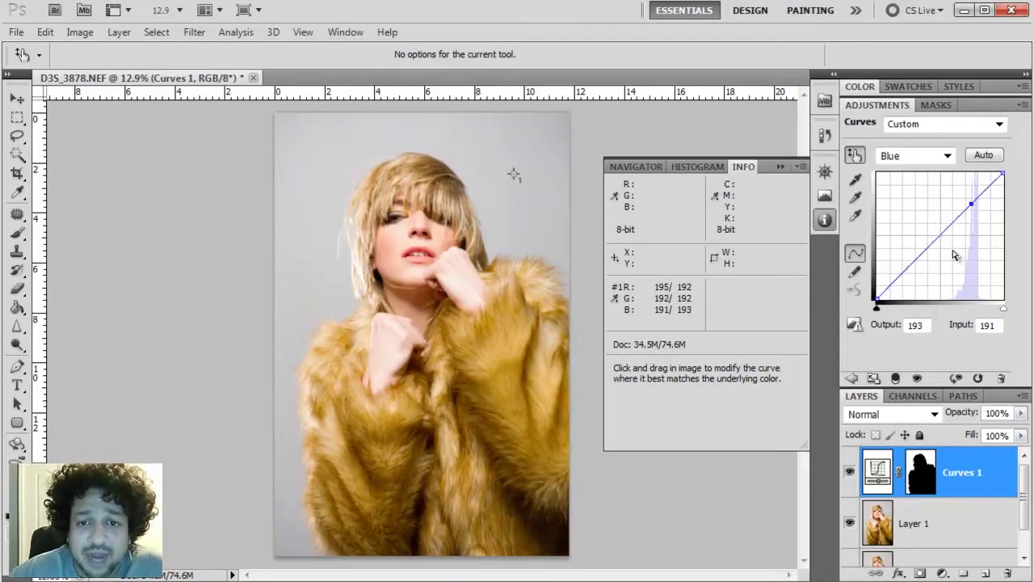
pyautogui.press('Up')
pyautogui.press('Up')
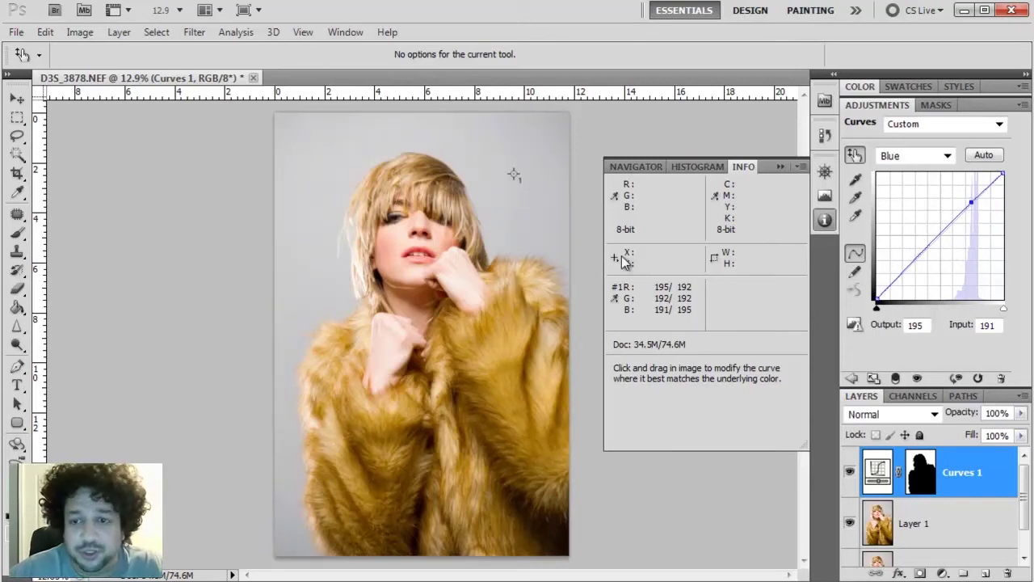
pyautogui.hotkey('shift', 'Down')
pyautogui.press('Down')
pyautogui.press('Down')
pyautogui.press('Down')
pyautogui.press('Down')
pyautogui.press('Down')
pyautogui.press('Down')
pyautogui.press('Up')
pyautogui.press('Up')
pyautogui.press('Up')
pyautogui.press('Up')
pyautogui.press('Up')
pyautogui.press('Up')
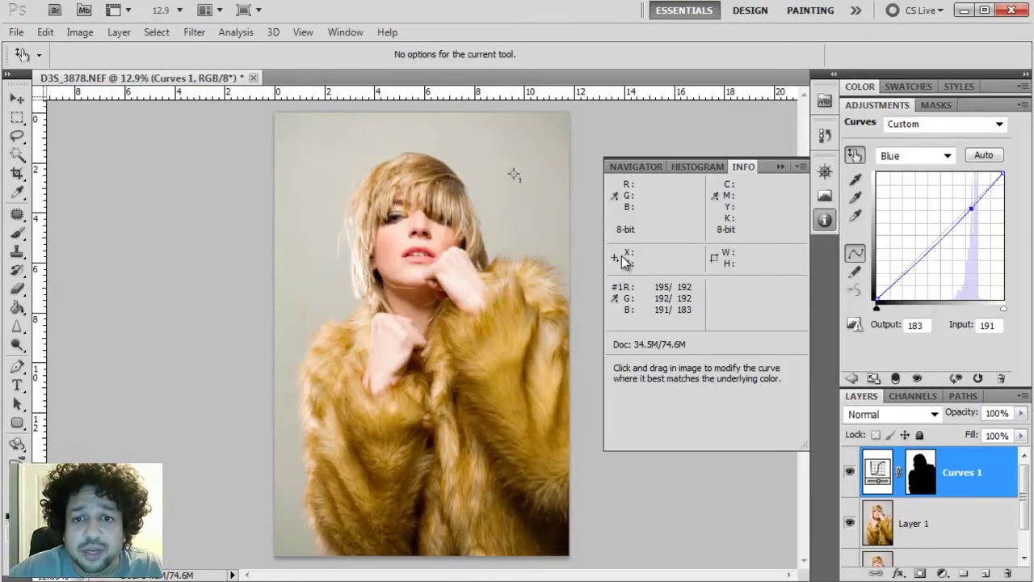
pyautogui.press('Up')
pyautogui.press('Up')
pyautogui.press('Up')
pyautogui.press('Up')
pyautogui.press('Up')
pyautogui.press('Up')
pyautogui.press('Up')
pyautogui.press('Up')
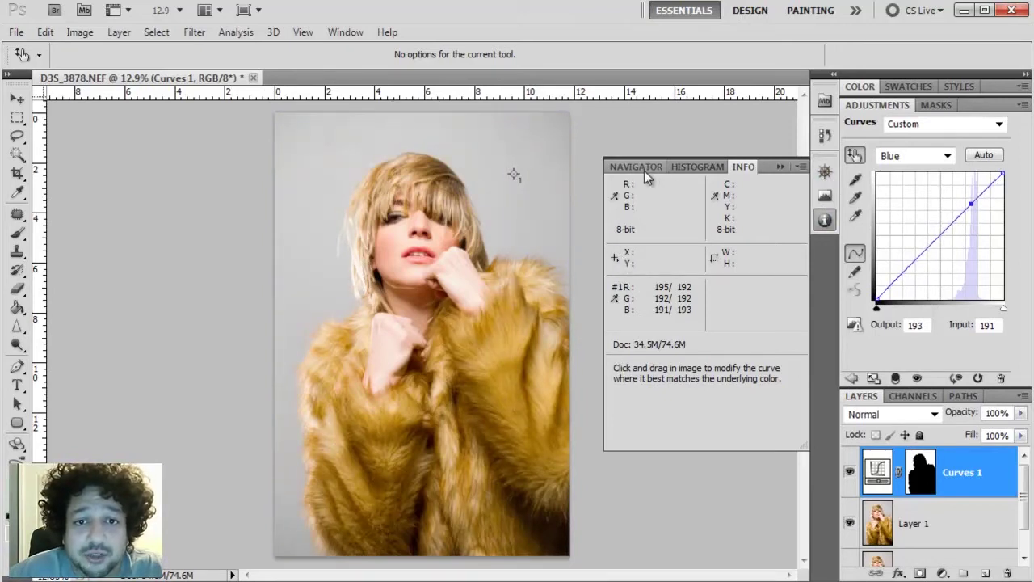
pyautogui.moveTo(514, 173)
pyautogui.mouseDown()
pyautogui.moveTo(519, 157)
pyautogui.moveTo(518, 171)
pyautogui.mouseUp()
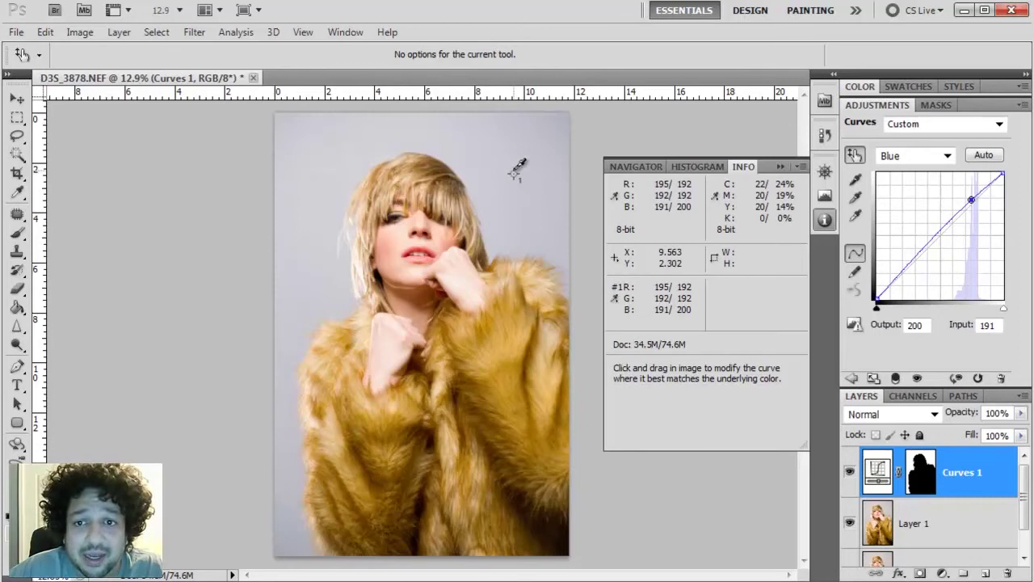
pyautogui.press('Down')
pyautogui.press('Down')
pyautogui.press('Down')
pyautogui.press('Down')
pyautogui.press('Down')
pyautogui.press('Down')
pyautogui.press('Down')
pyautogui.press('Down')
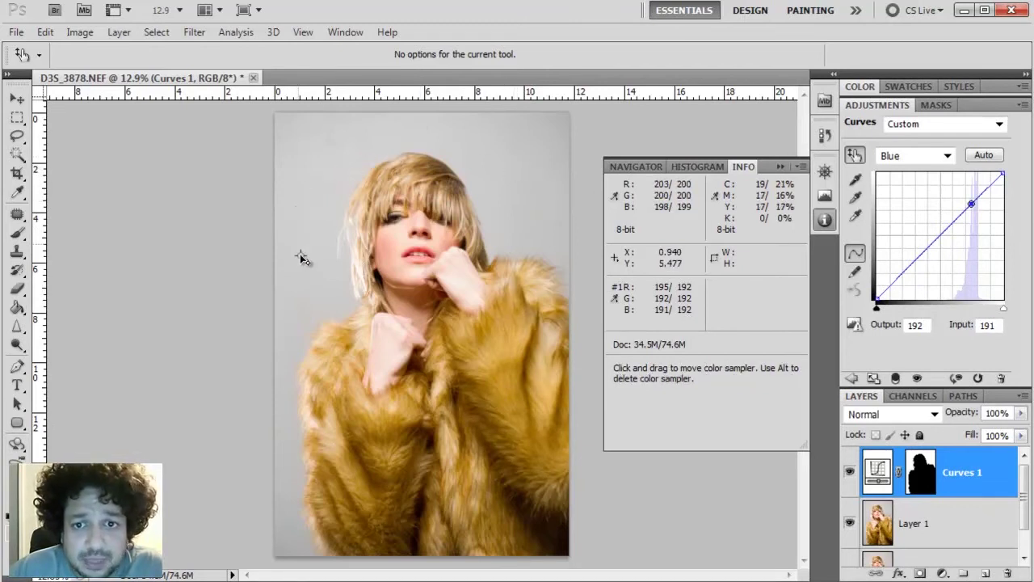
pyautogui.moveTo(300, 257); pyautogui.dragTo(301, 257)
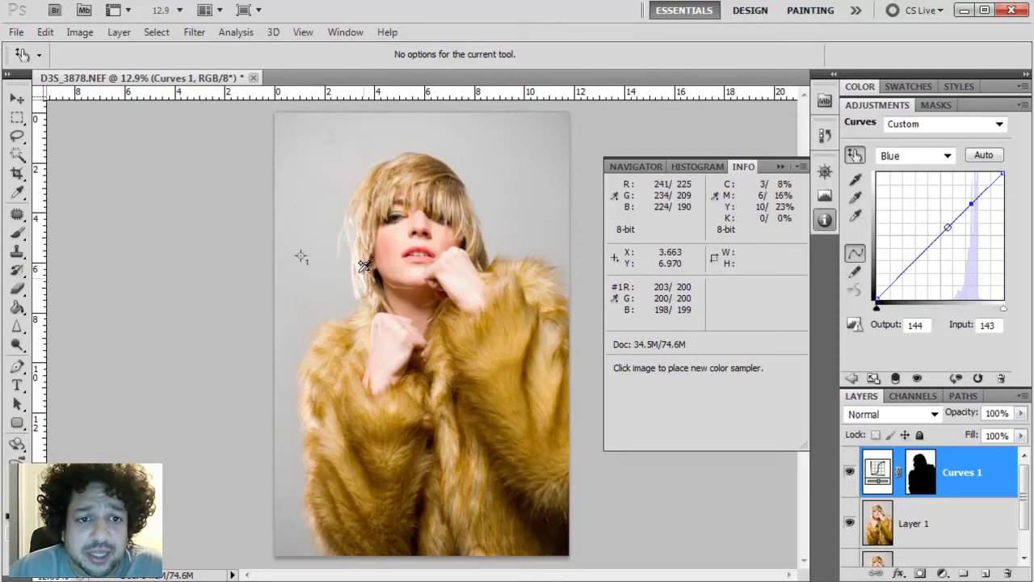
# Move colour sampler #1 around the backdrop, settling it on the upper-right grey area.
pyautogui.moveTo(300, 259); pyautogui.dragTo(286, 441)
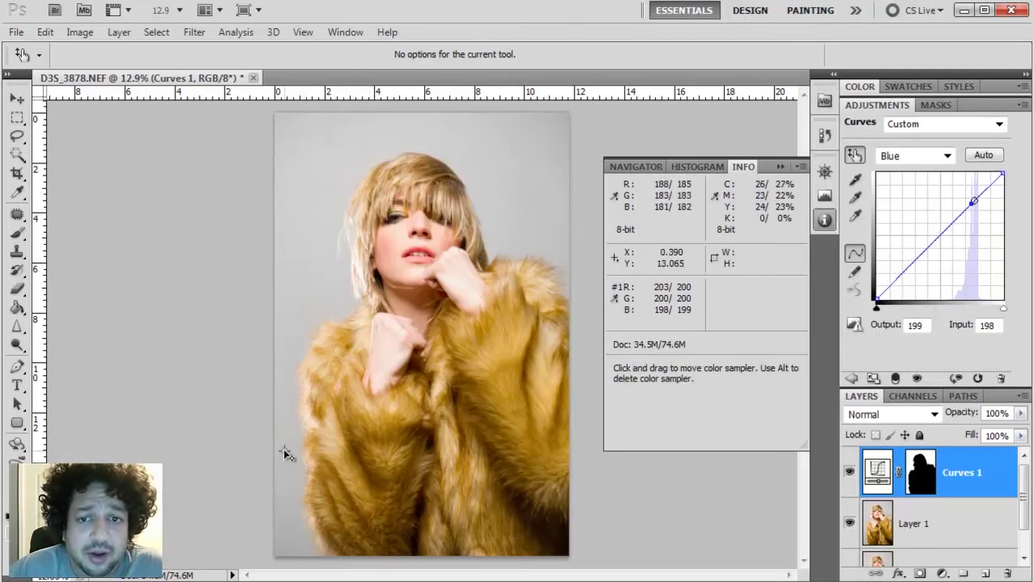
pyautogui.moveTo(284, 453); pyautogui.dragTo(282, 450)
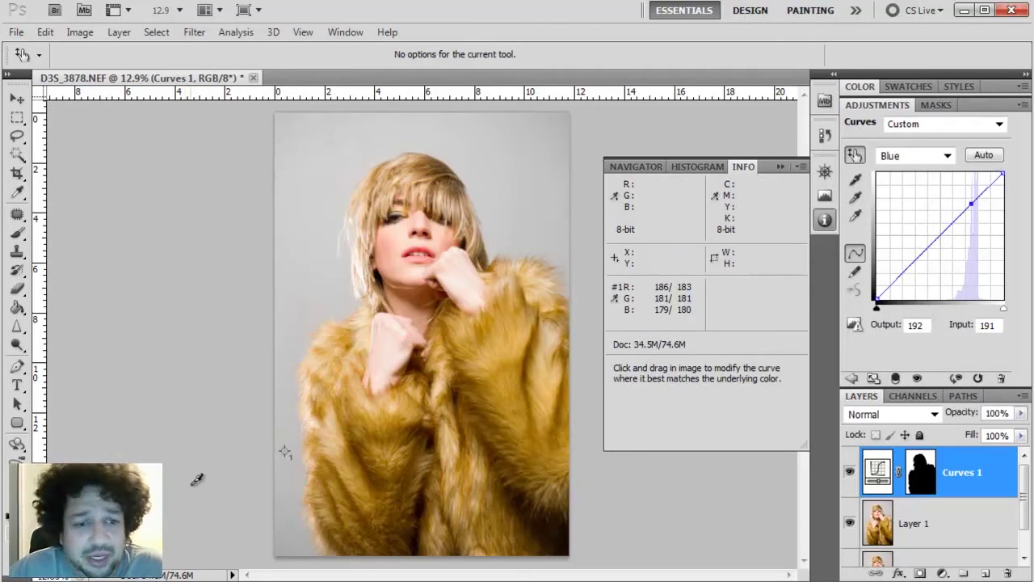
pyautogui.moveTo(284, 436); pyautogui.dragTo(293, 165)
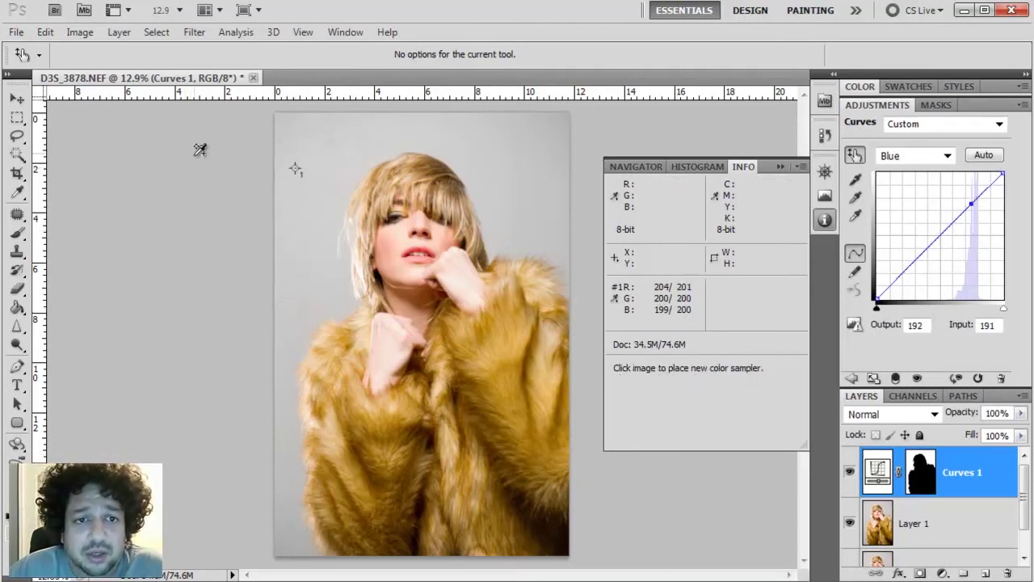
pyautogui.moveTo(296, 170); pyautogui.dragTo(525, 153)
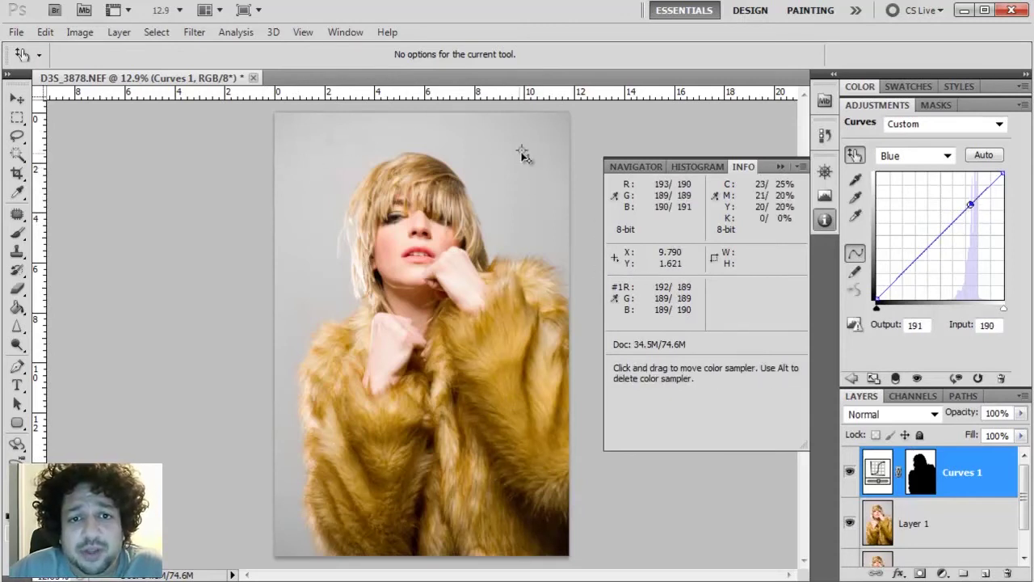
pyautogui.moveTo(521, 152); pyautogui.dragTo(552, 131)
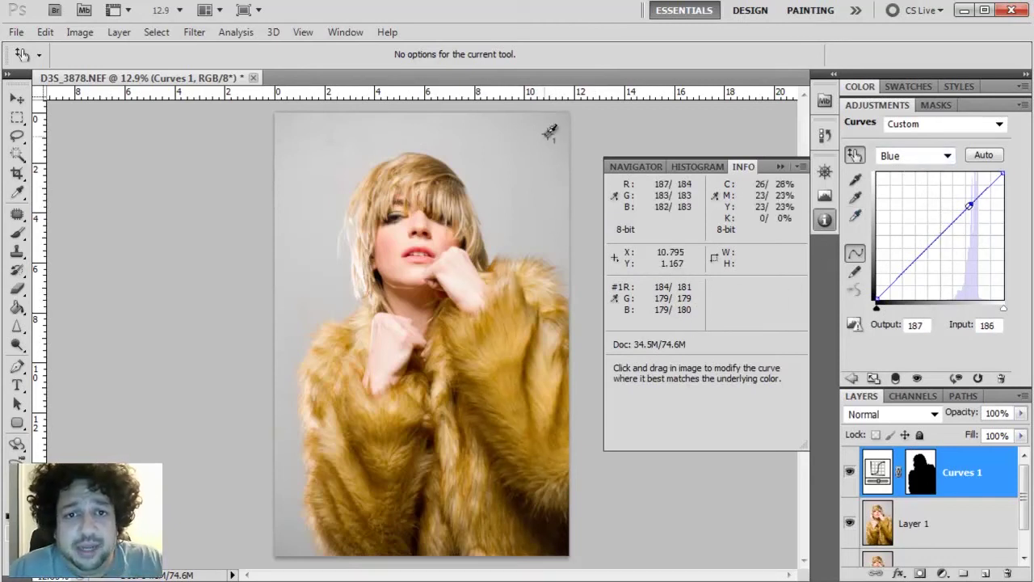
pyautogui.moveTo(550, 136); pyautogui.dragTo(528, 185)
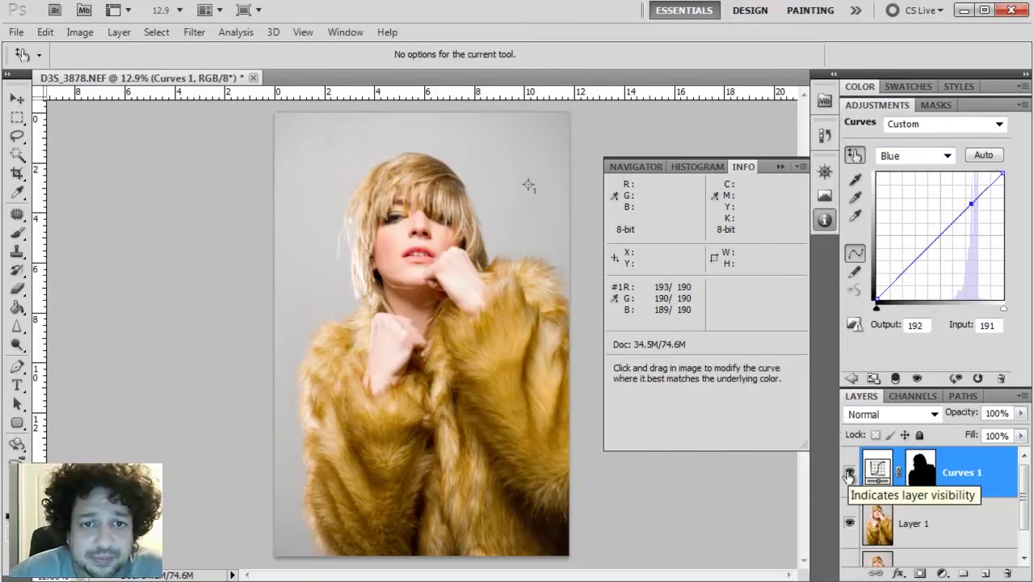
# Toggle Curves 1 off and on, then zoom into the top-left backdrop.
pyautogui.click(850, 472)
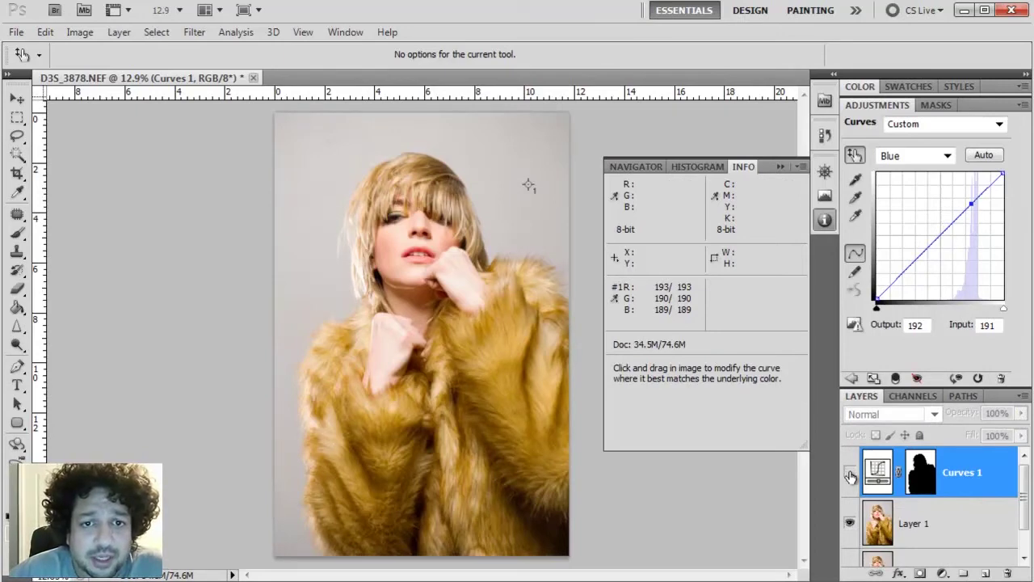
pyautogui.click(849, 473)
pyautogui.press('z')
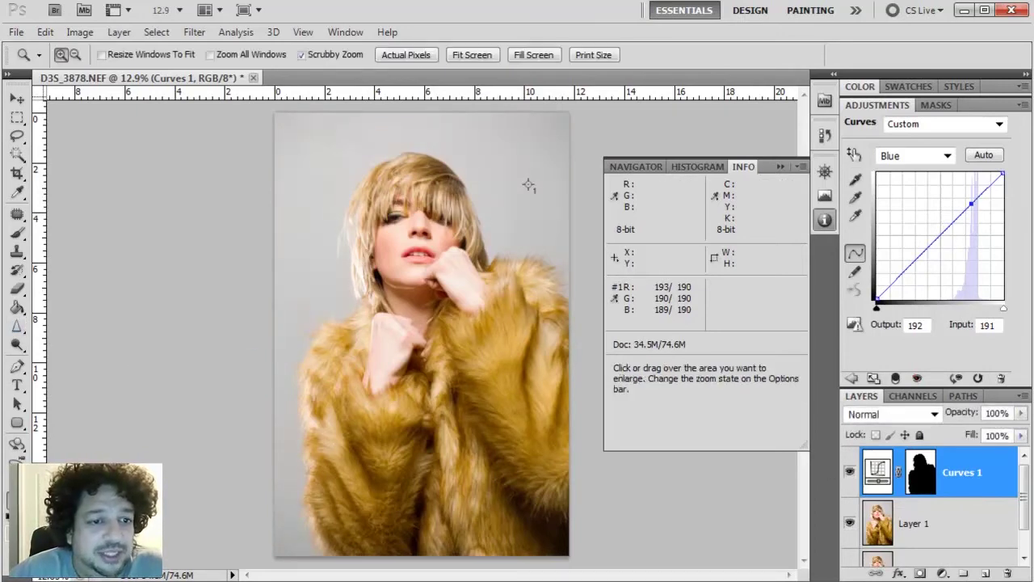
pyautogui.moveTo(312, 155); pyautogui.dragTo(480, 250)
pyautogui.press('space')
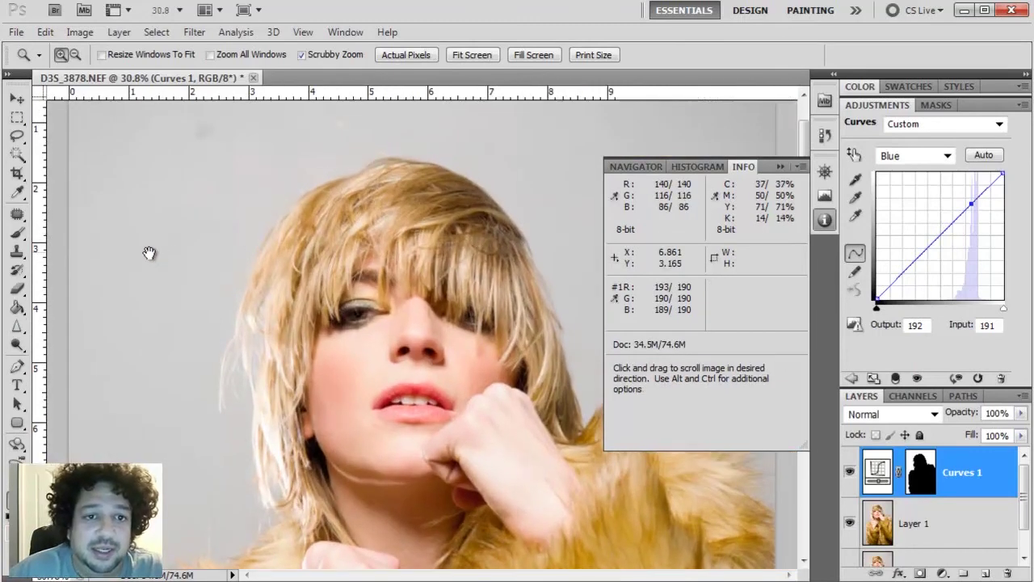
# Collapse the Info panel and compare the backdrop with Curves 1 hidden and shown.
pyautogui.click(746, 166)
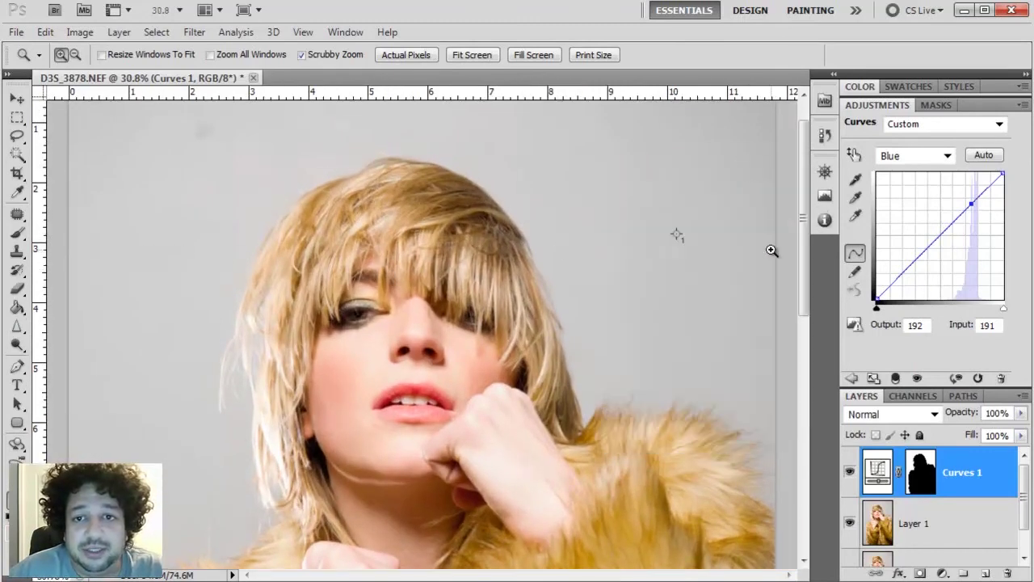
pyautogui.click(850, 472)
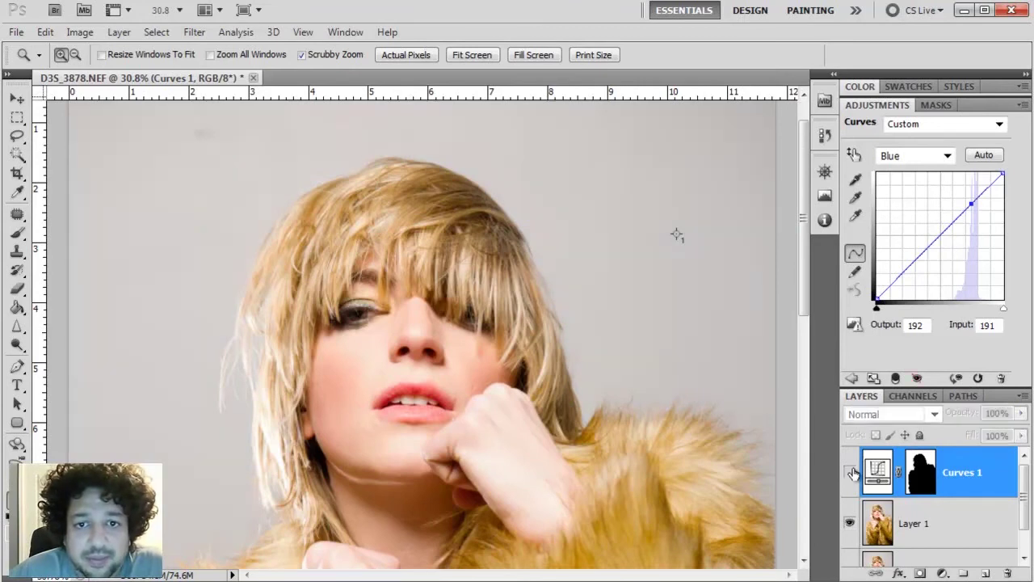
pyautogui.click(851, 472)
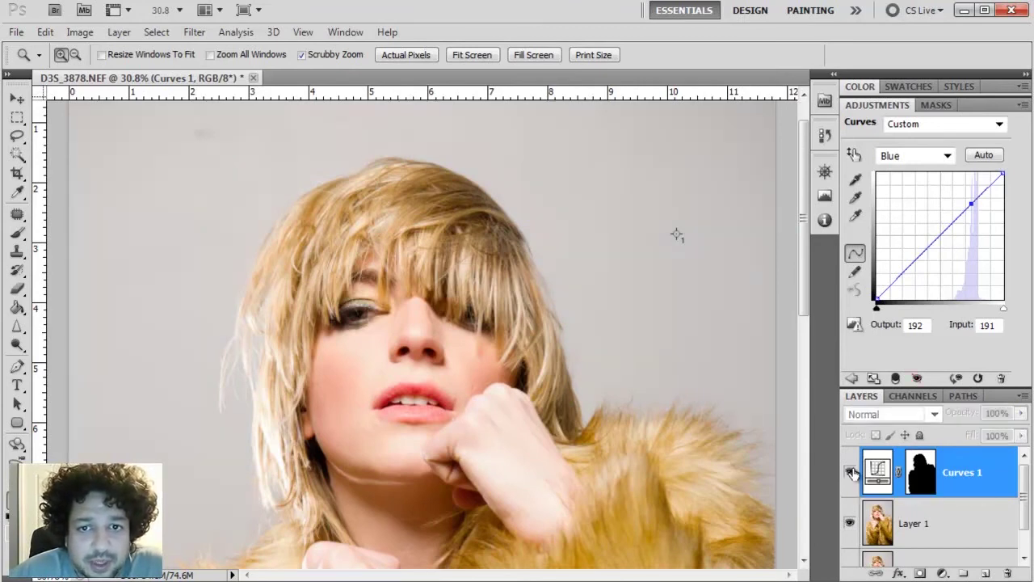
pyautogui.click(851, 473)
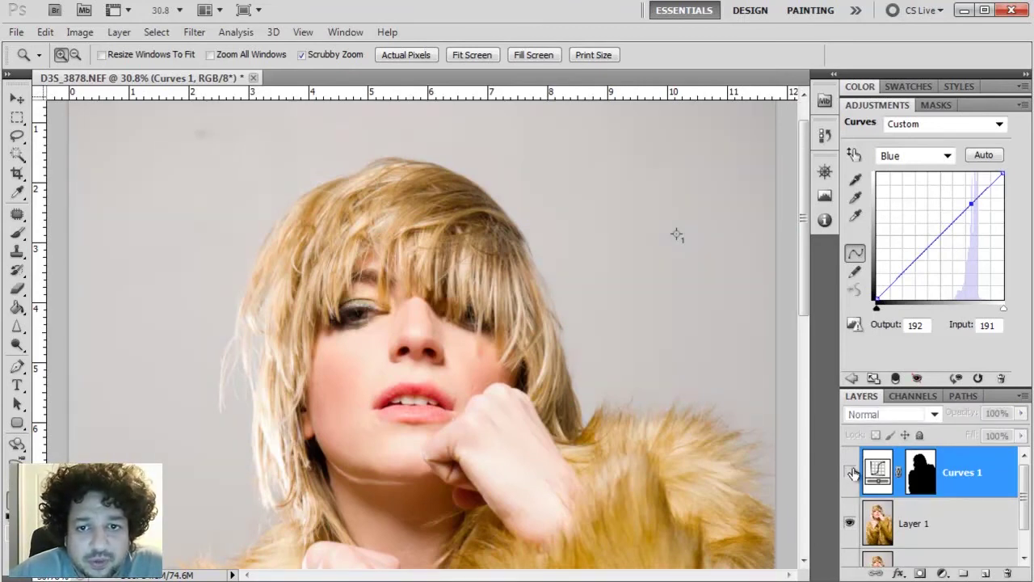
pyautogui.click(851, 472)
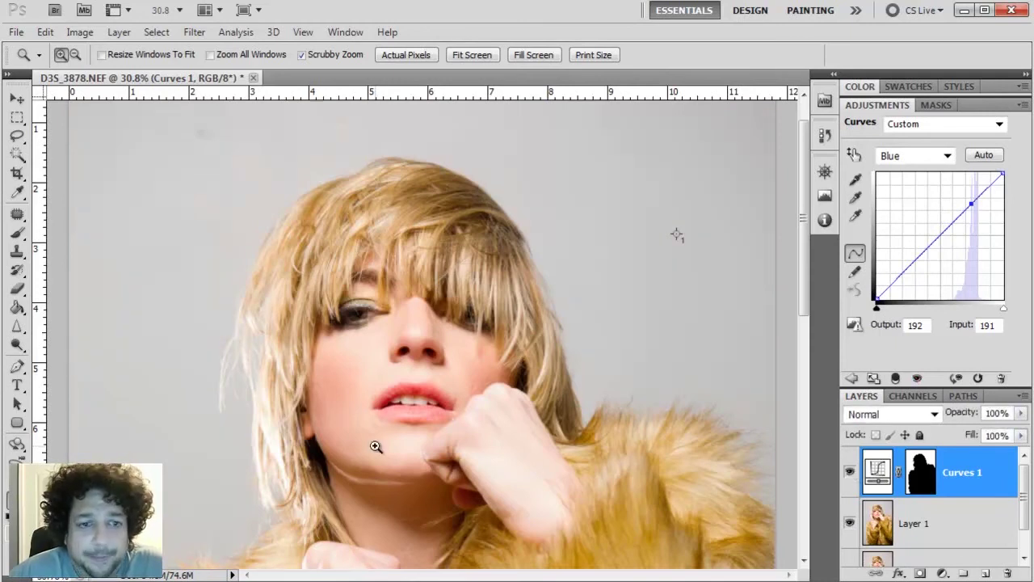
pyautogui.press('h')
pyautogui.moveTo(376, 446); pyautogui.dragTo(528, 386)
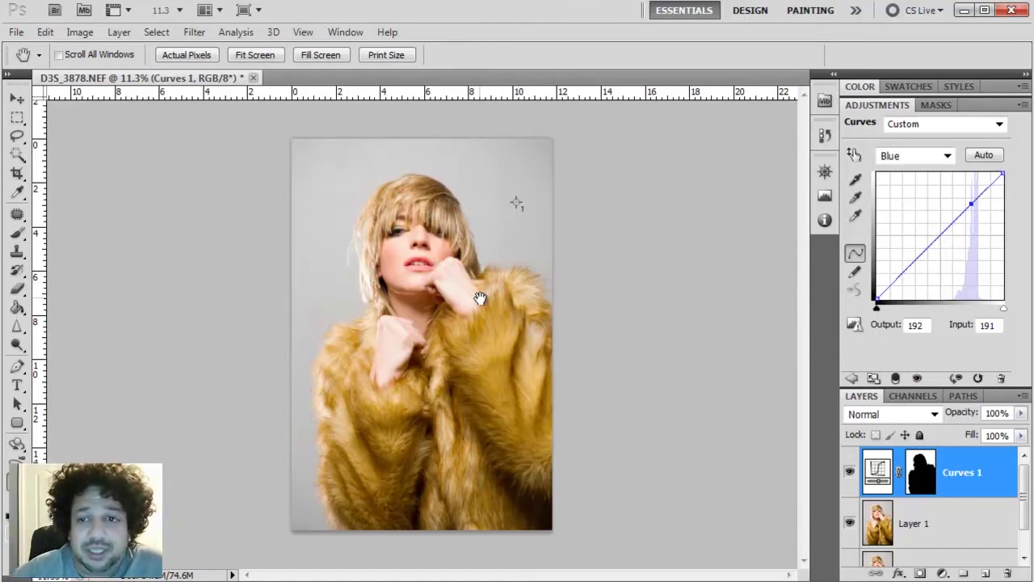
# Select the RGB channel and pull the midtones down so Input 153 maps to Output 110.
pyautogui.click(921, 158)
pyautogui.click(913, 174)
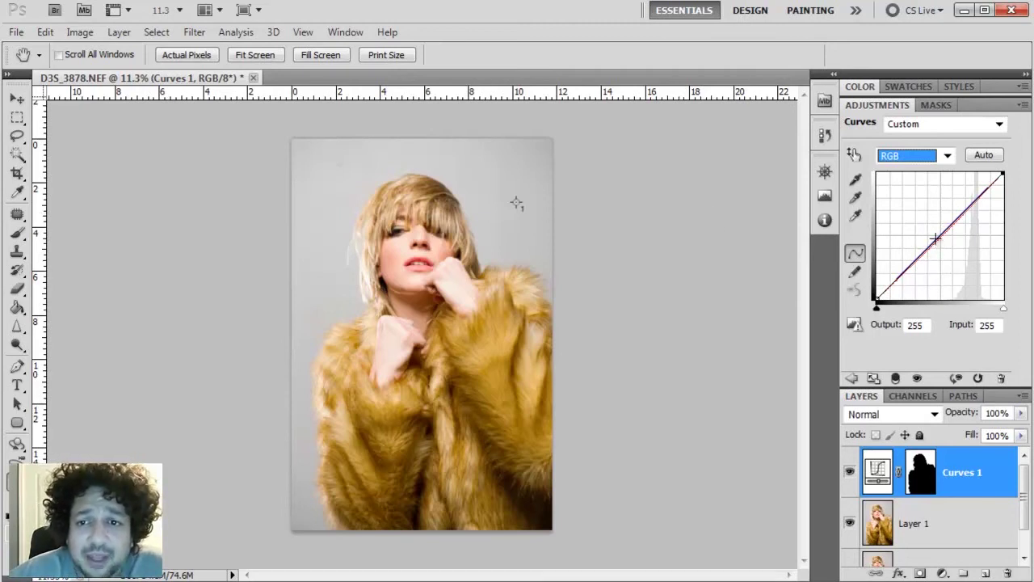
pyautogui.click(922, 157)
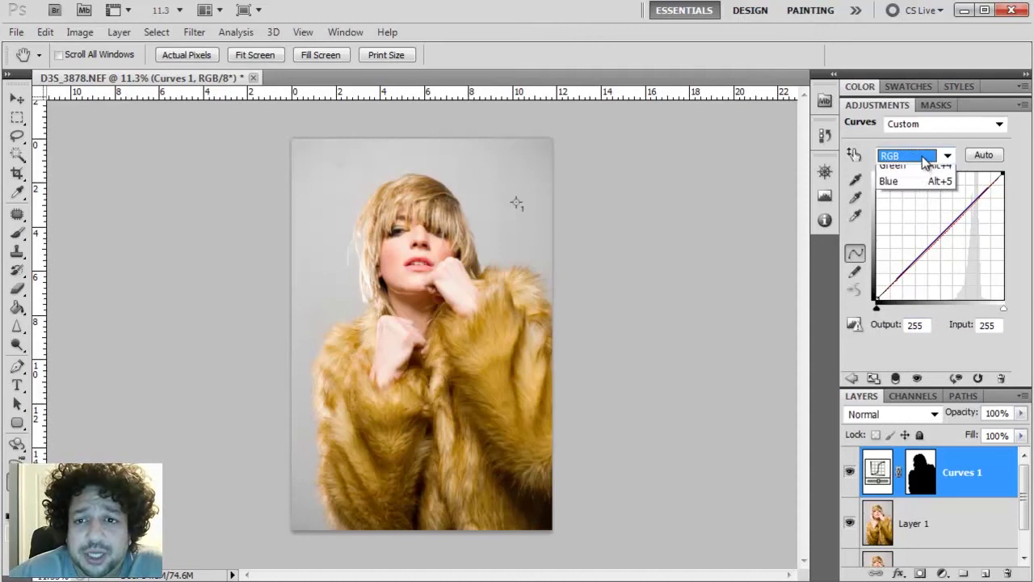
pyautogui.click(923, 168)
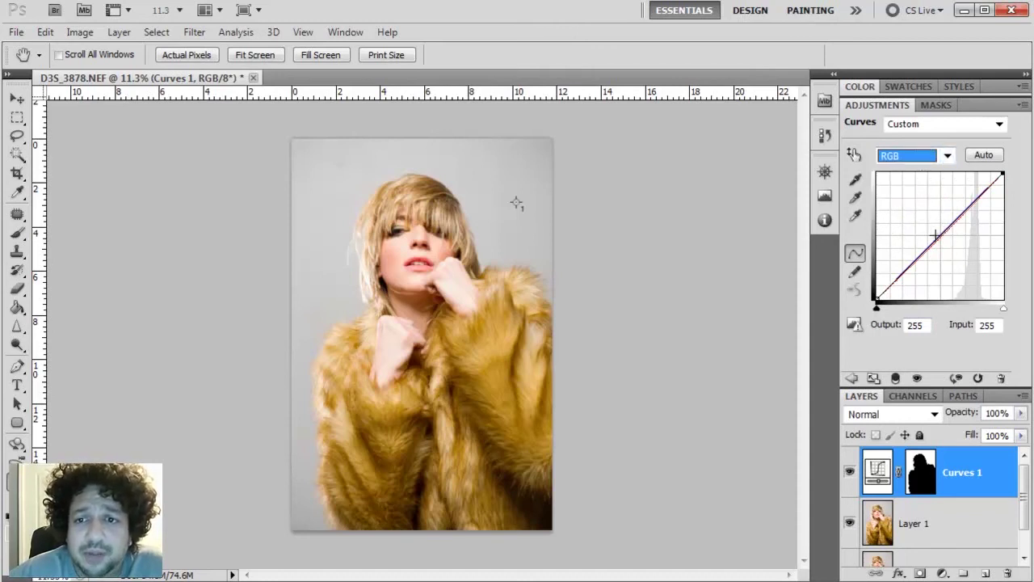
pyautogui.moveTo(942, 234); pyautogui.dragTo(953, 244)
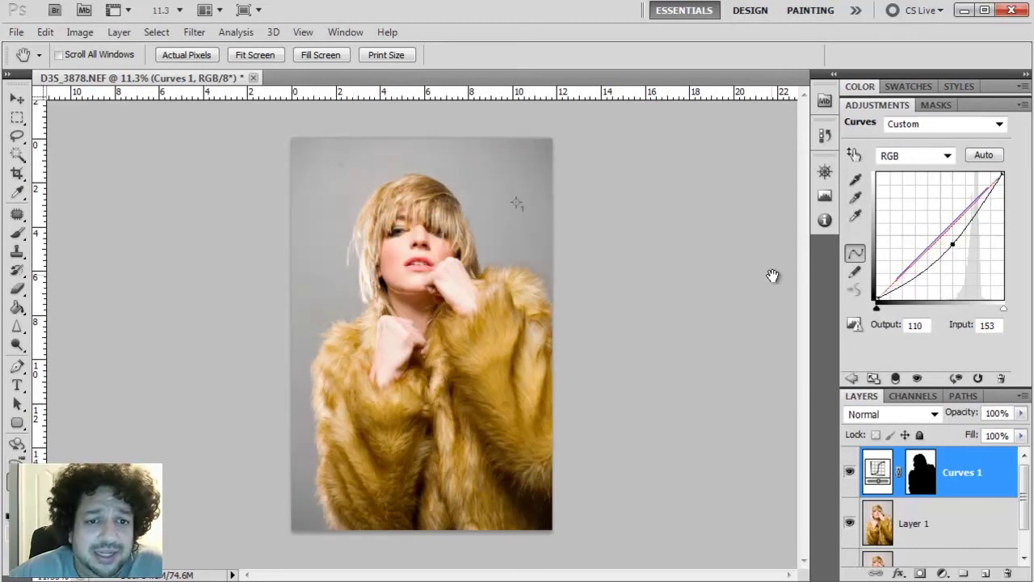
pyautogui.press('z')
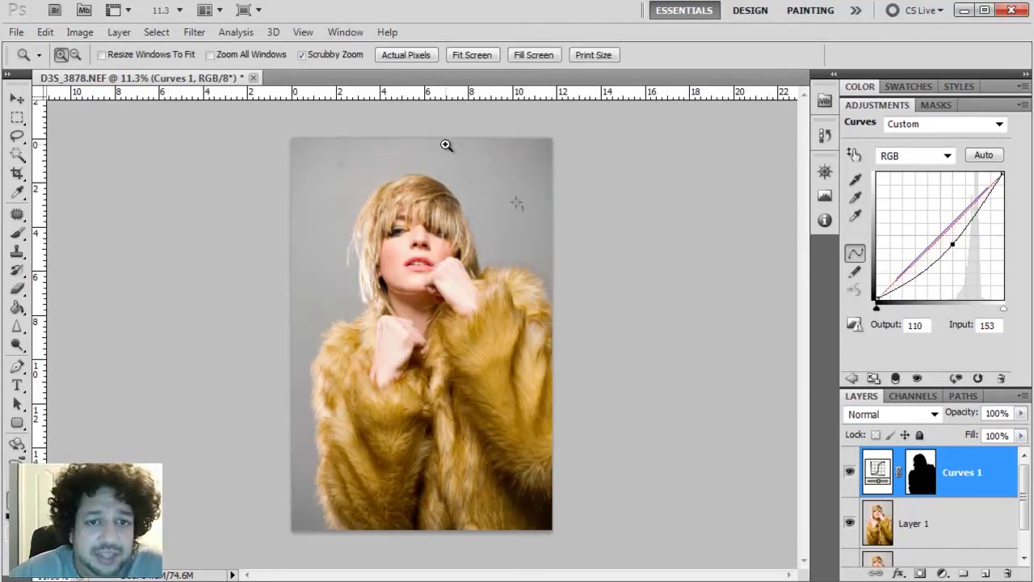
pyautogui.moveTo(359, 233); pyautogui.dragTo(416, 235)
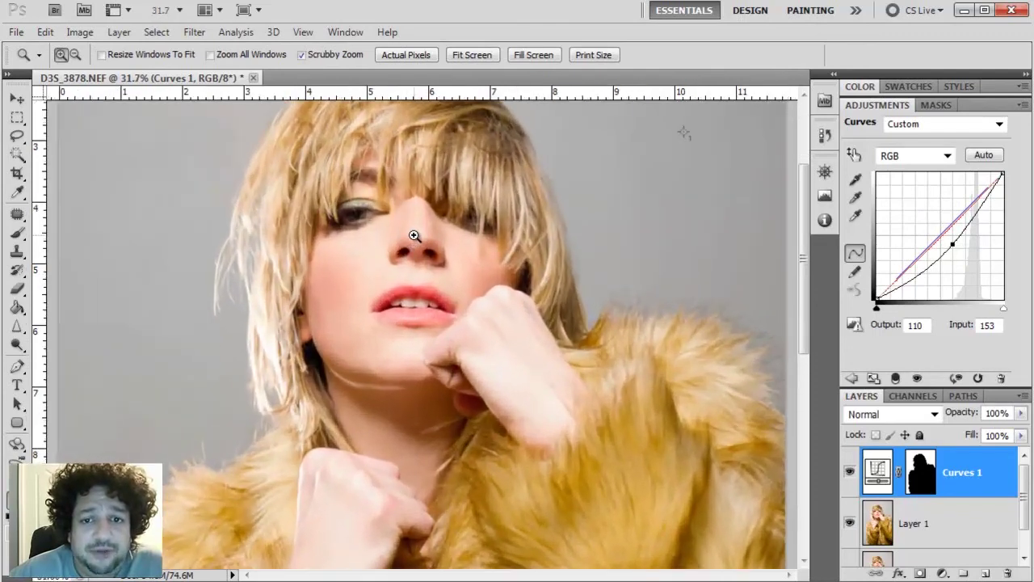
pyautogui.moveTo(338, 281); pyautogui.dragTo(410, 339)
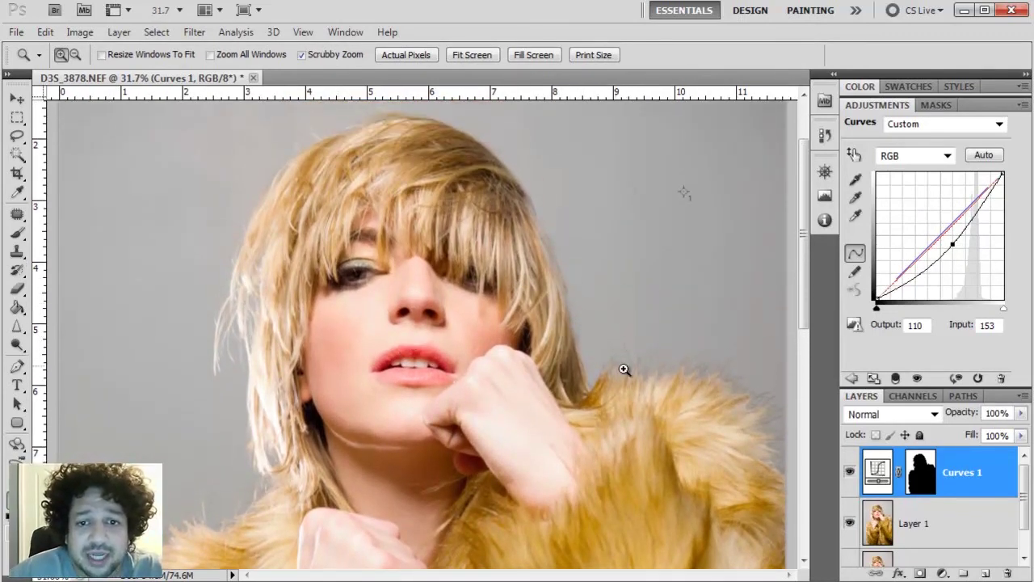
pyautogui.moveTo(570, 408); pyautogui.dragTo(376, 225)
pyautogui.moveTo(587, 326); pyautogui.dragTo(512, 170)
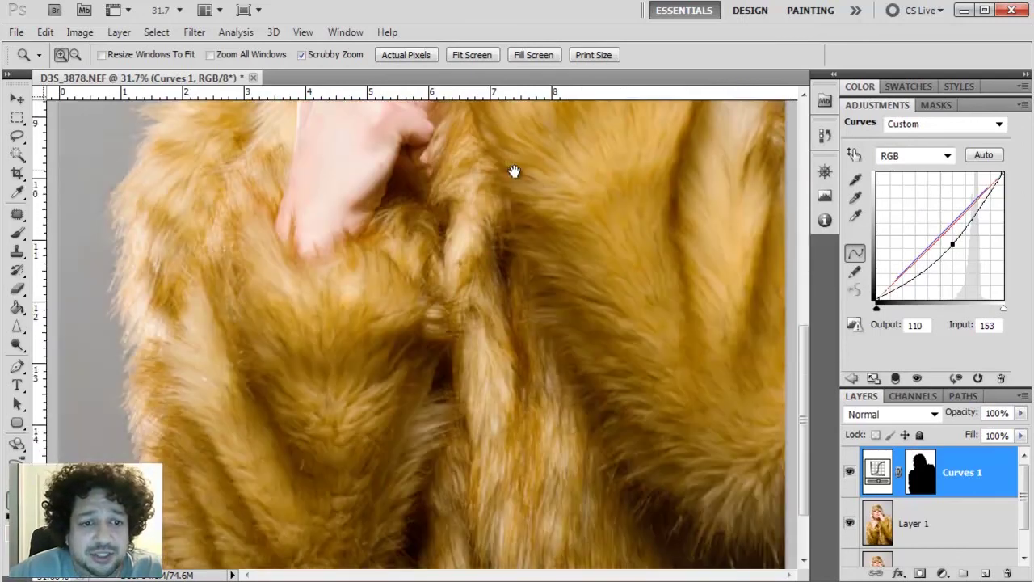
pyautogui.hotkey('ctrl', '0')
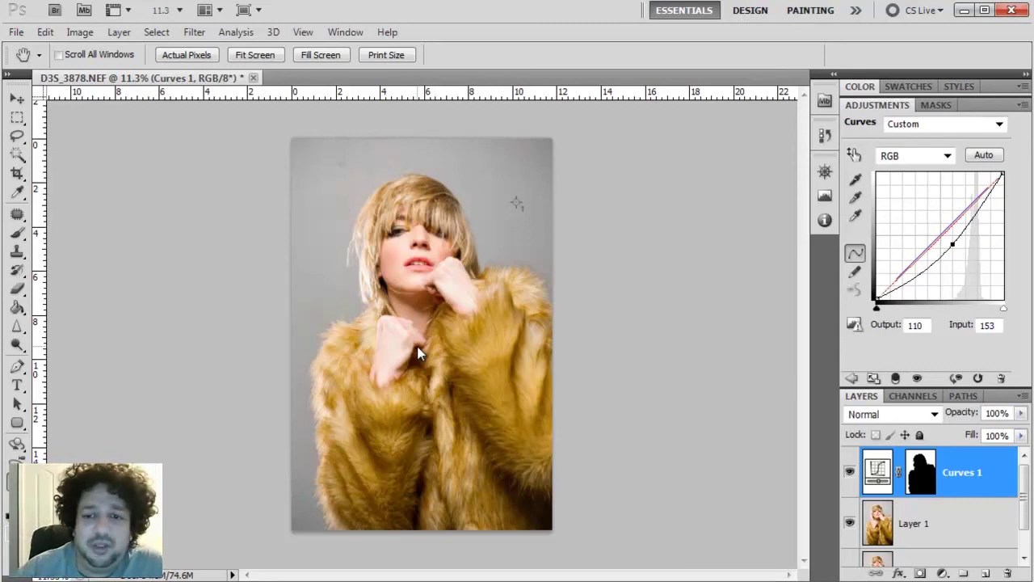
pyautogui.scroll(-1, 888, 484)
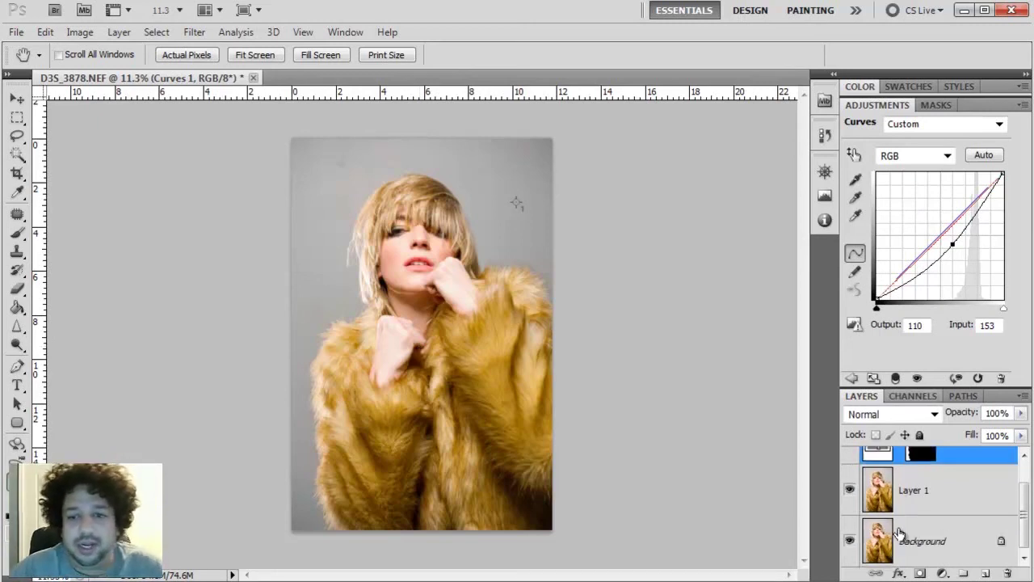
pyautogui.keyDown('alt'); pyautogui.click(849, 541); pyautogui.keyUp('alt')
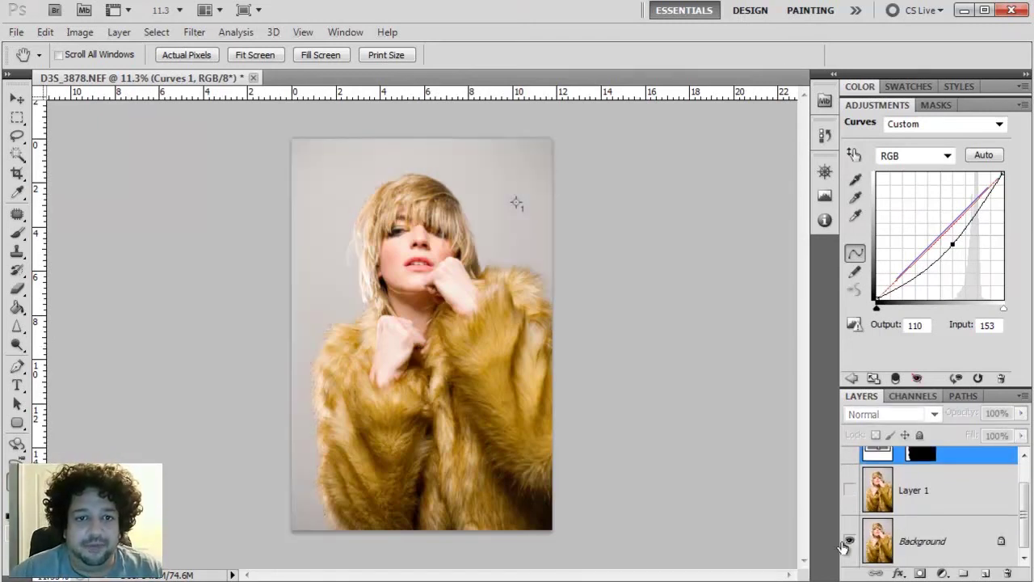
pyautogui.keyDown('alt'); pyautogui.click(845, 544); pyautogui.keyUp('alt')
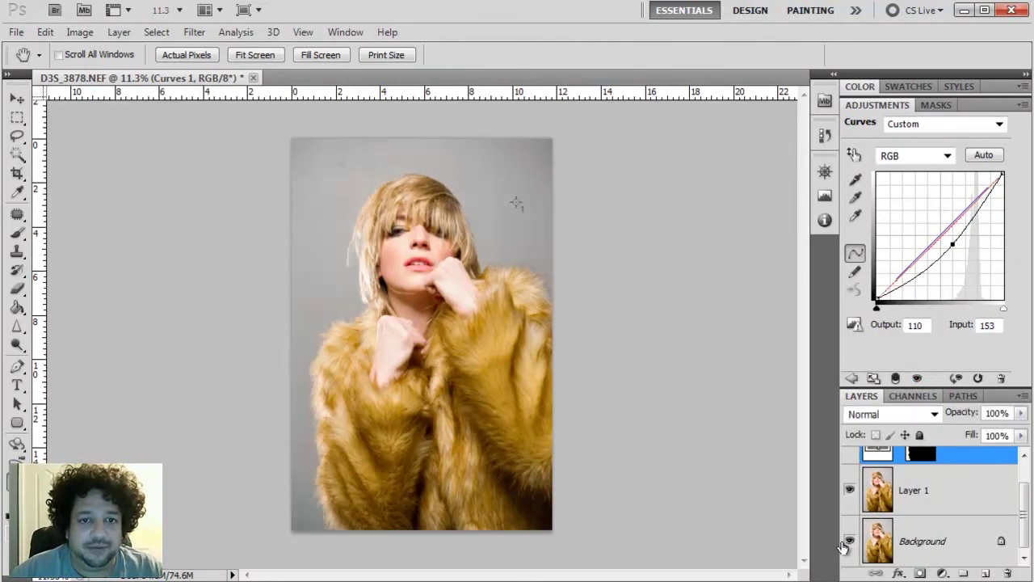
pyautogui.keyDown('alt'); pyautogui.click(843, 544); pyautogui.keyUp('alt')
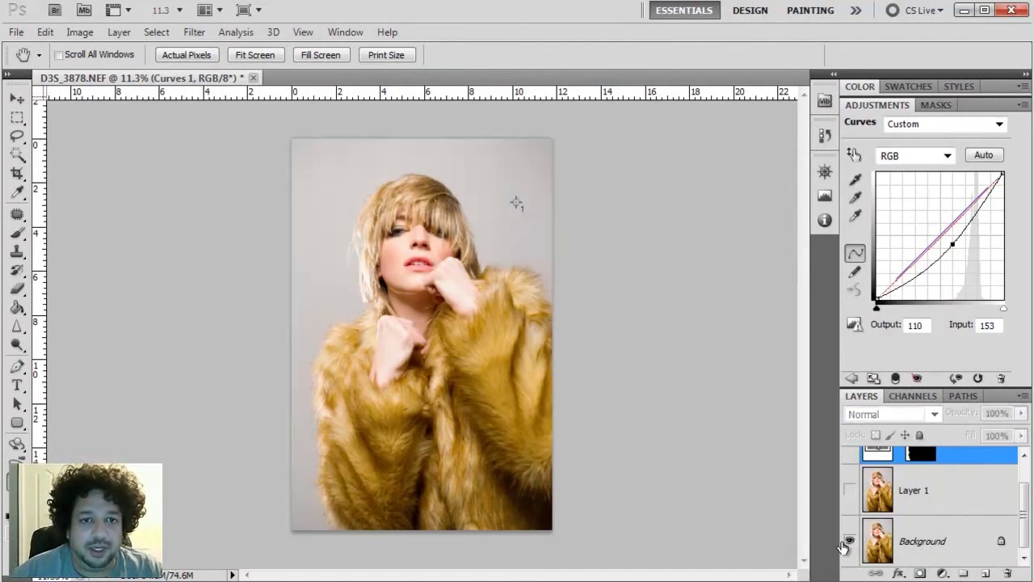
pyautogui.keyDown('alt'); pyautogui.click(842, 544); pyautogui.keyUp('alt')
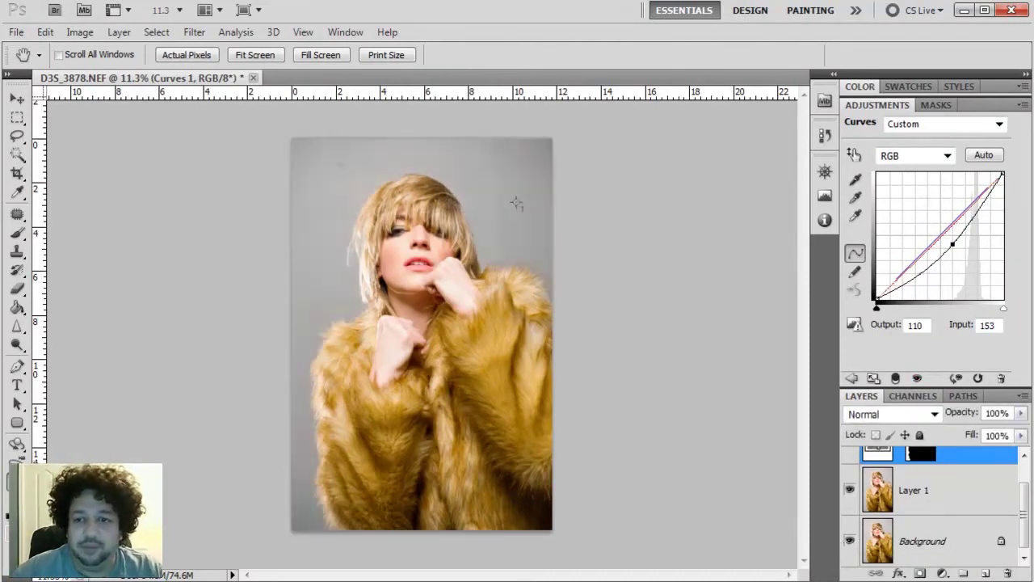
pyautogui.moveTo(1026, 497); pyautogui.dragTo(1028, 477)
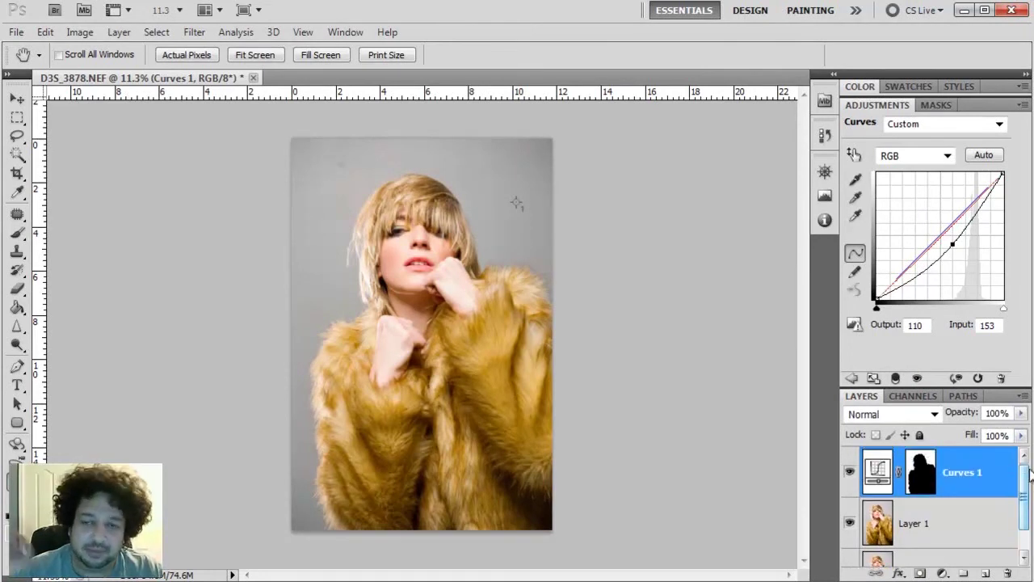